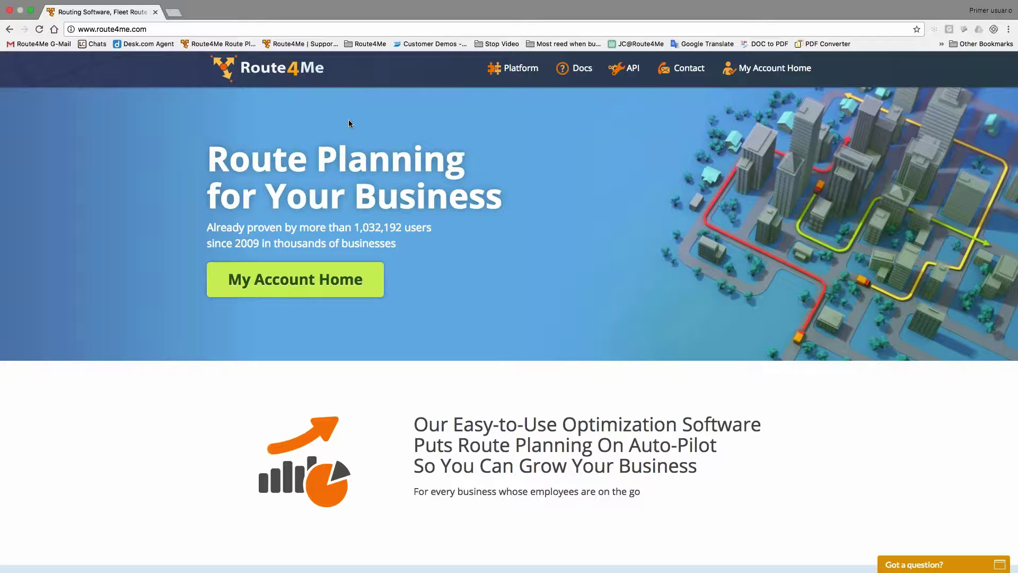
# Open the Address Book Map from the account home page and collapse the users list beside the map
pyautogui.click(361, 286)
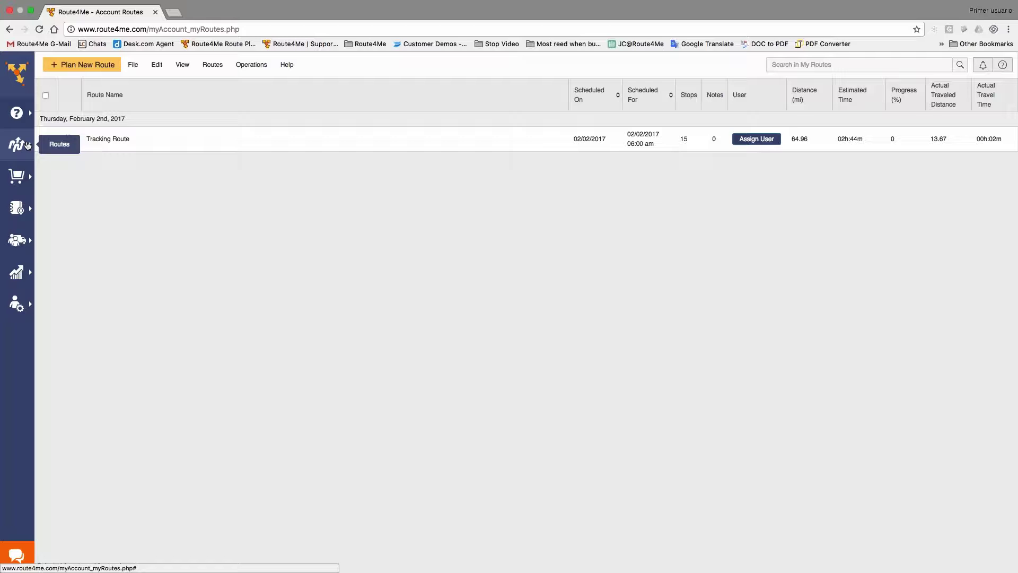
pyautogui.click(20, 214)
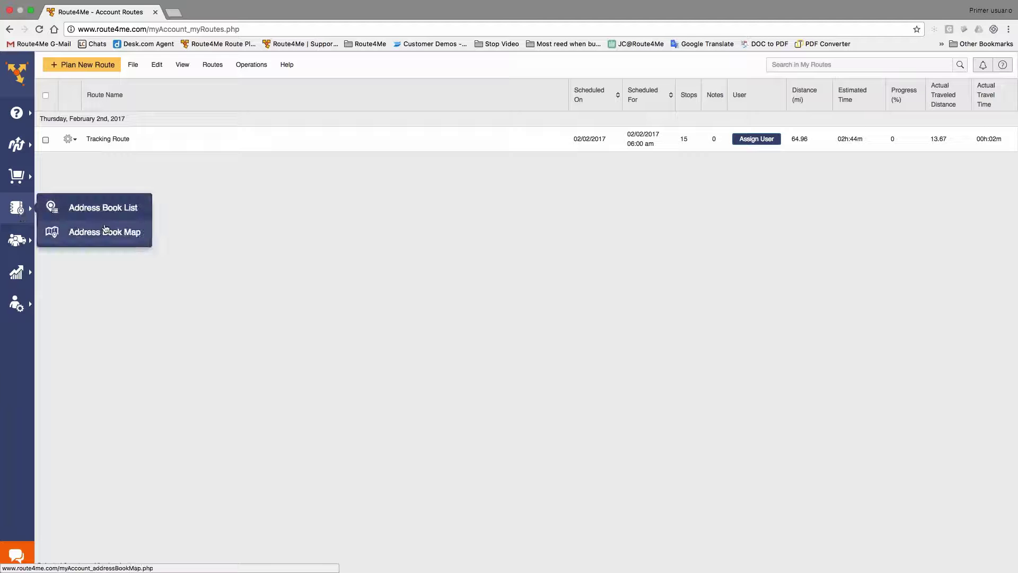
pyautogui.click(108, 233)
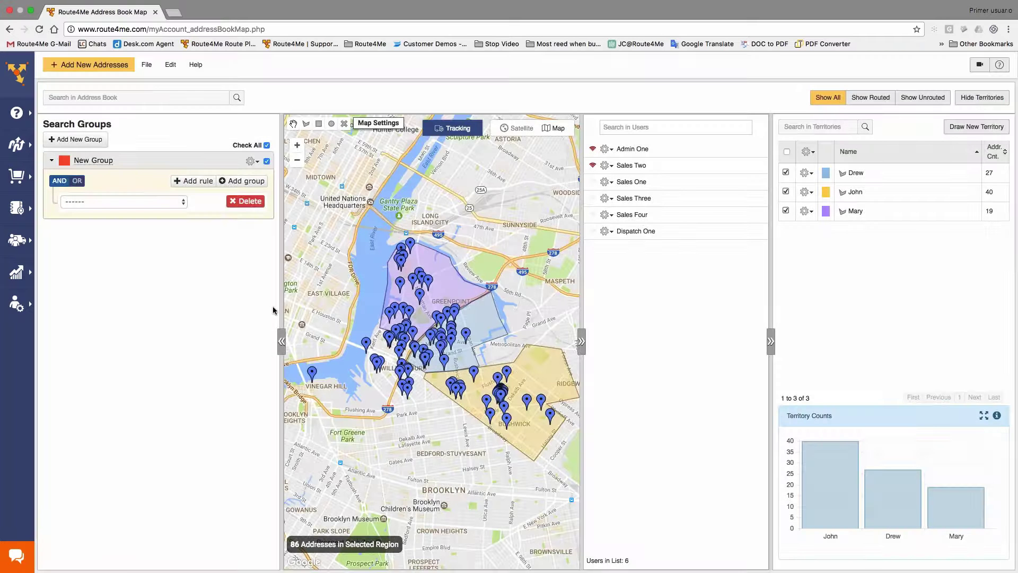
pyautogui.click(582, 346)
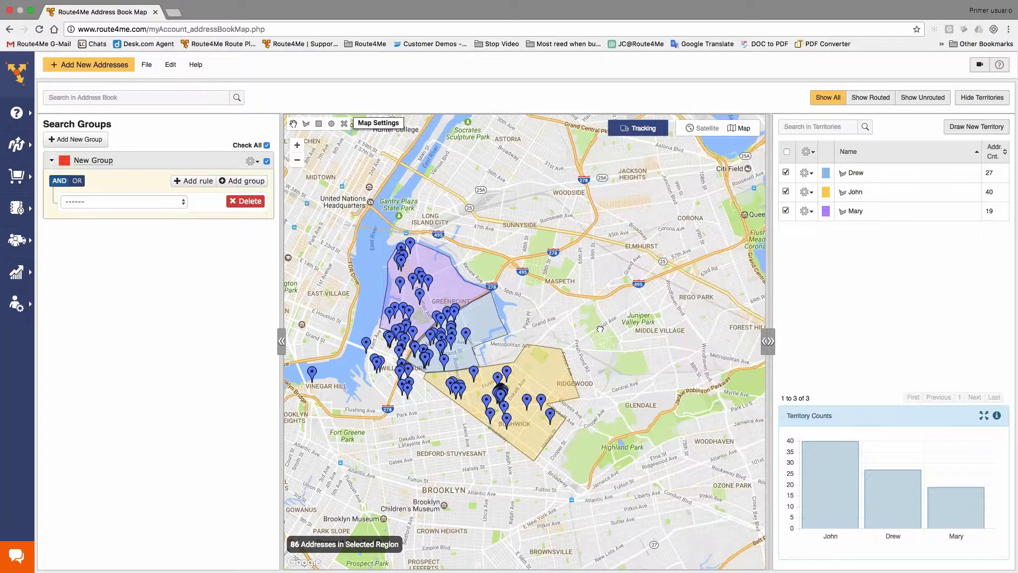
# Examine the existing purple, blue and yellow territories and the address details of markers inside them
pyautogui.moveTo(619, 329); pyautogui.dragTo(629, 327)
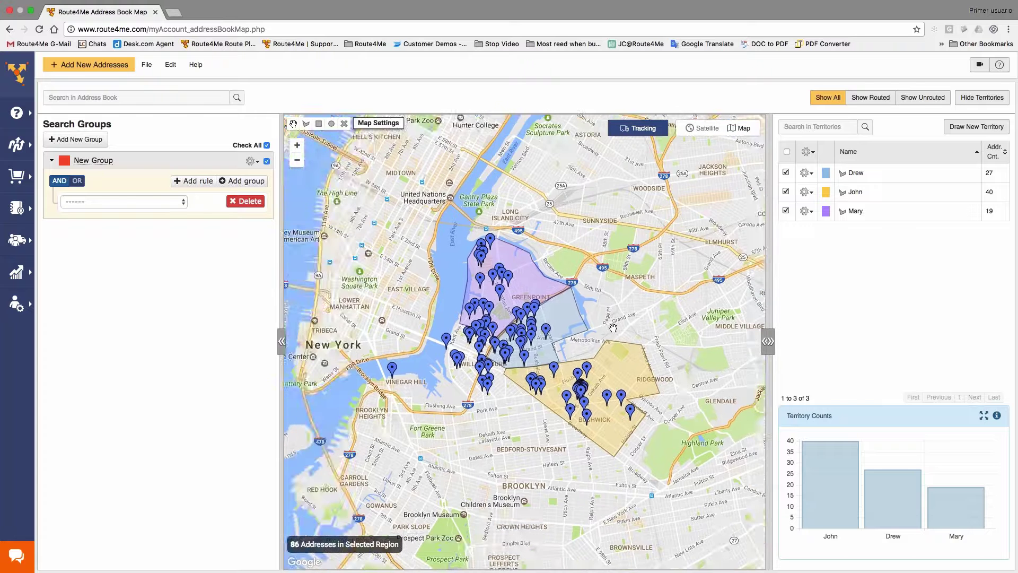
pyautogui.scroll(3, 616, 328)
pyautogui.scroll(1, 618, 324)
pyautogui.moveTo(623, 321); pyautogui.dragTo(664, 284)
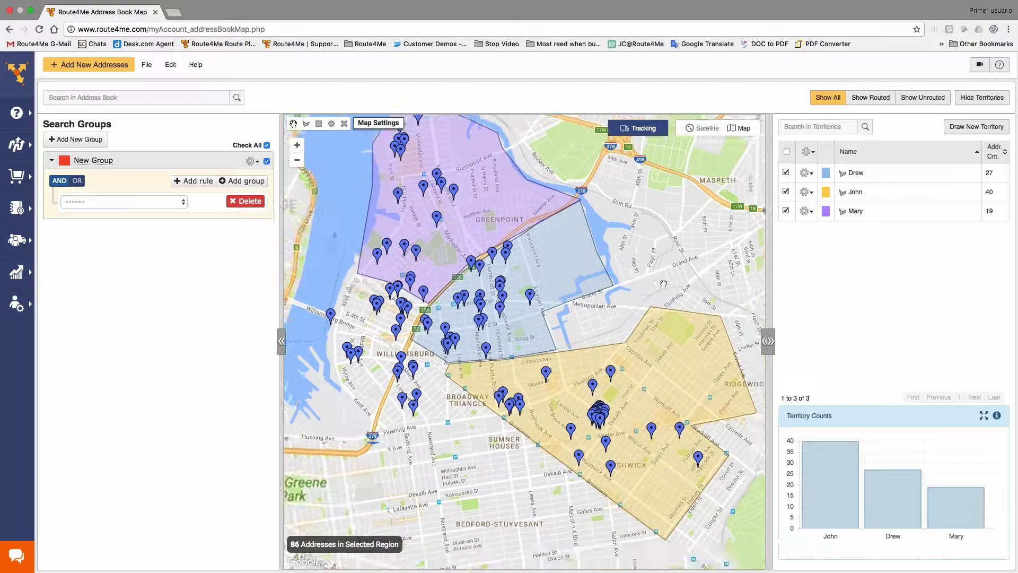
pyautogui.moveTo(555, 391)
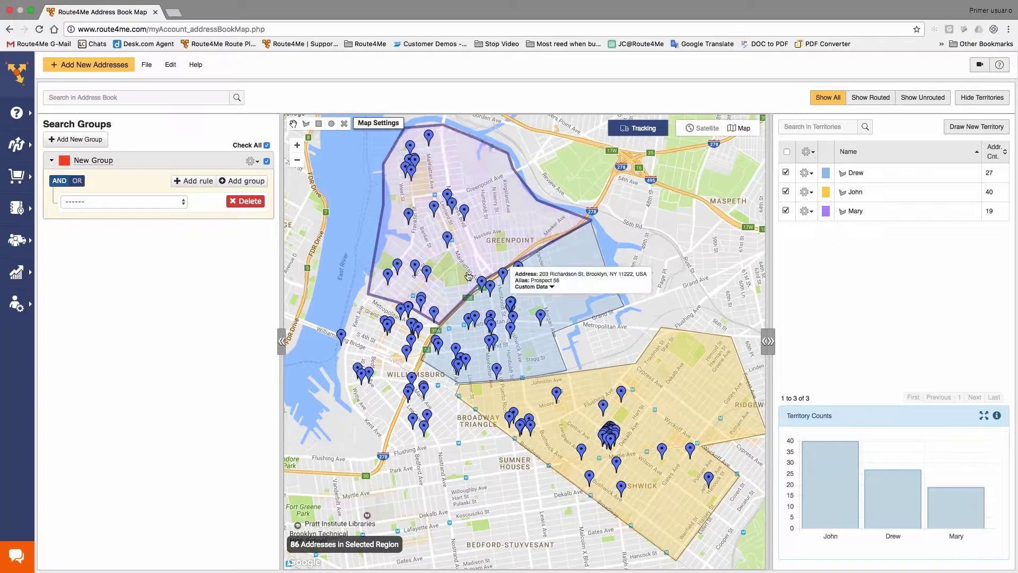
pyautogui.moveTo(403, 276)
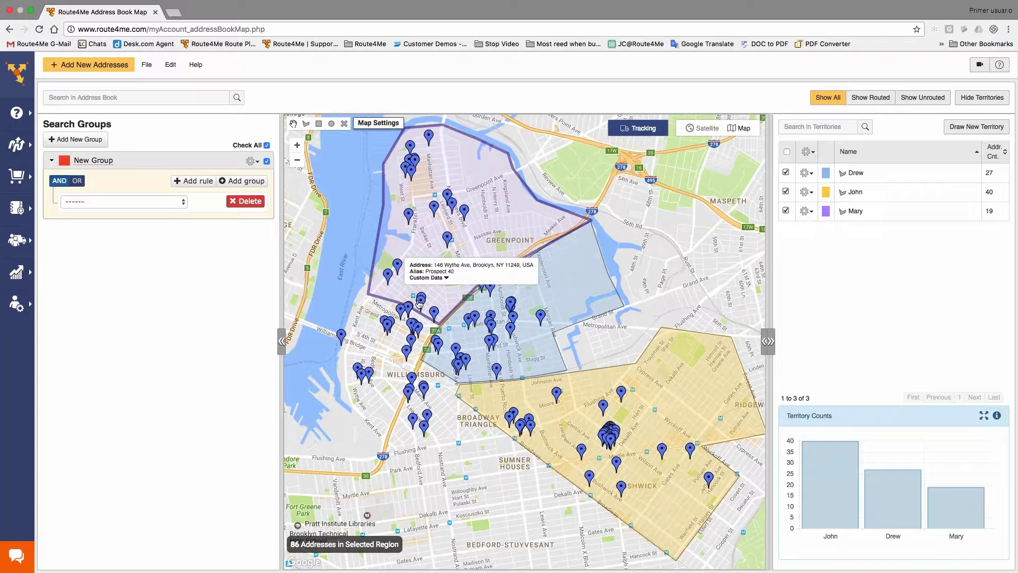
pyautogui.moveTo(524, 259)
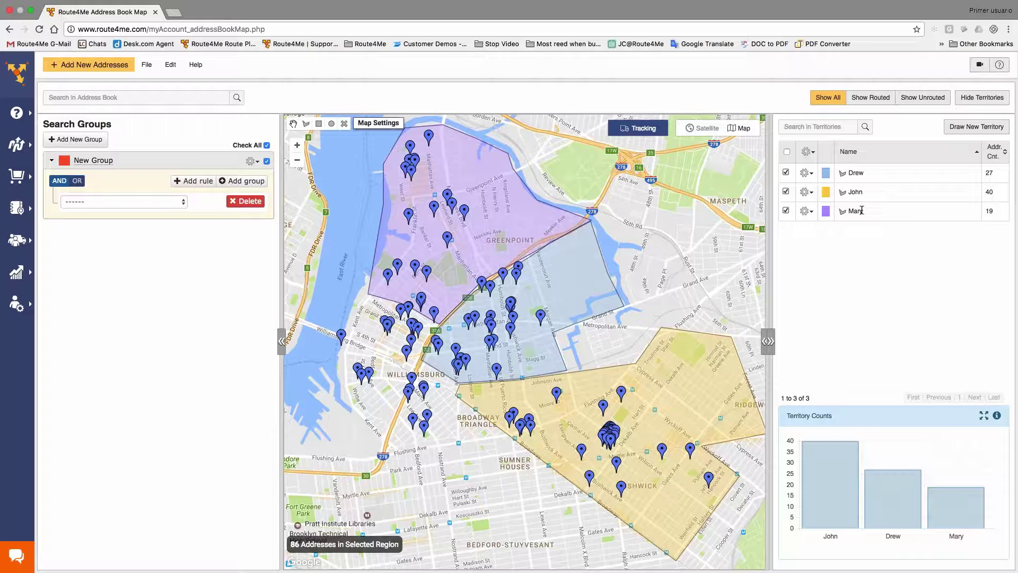
# Start a new territory named with the representative's first name and give it the bright red color
pyautogui.click(974, 130)
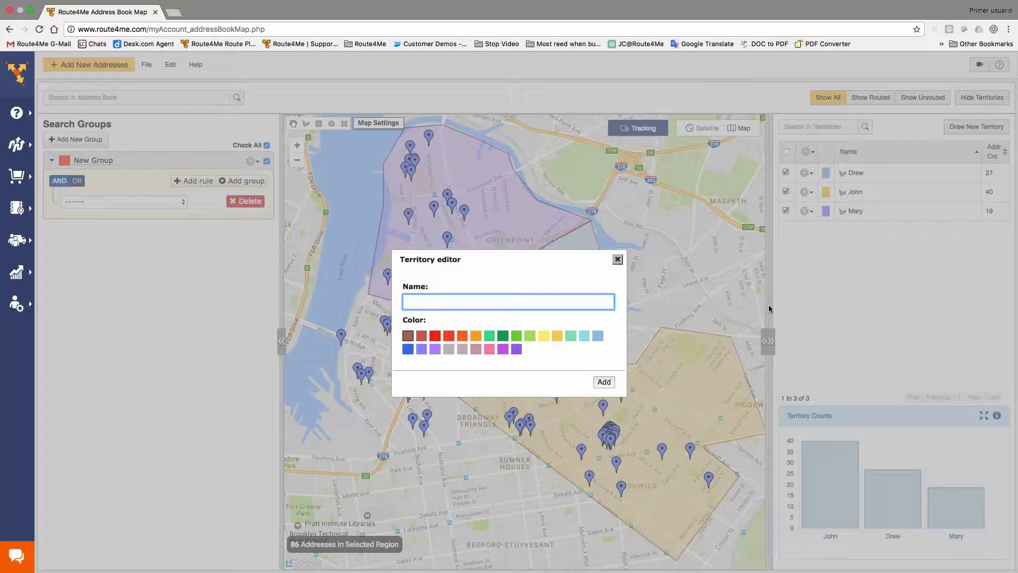
pyautogui.write('K')
pyautogui.press('BackSpace')
pyautogui.write('Jake')
pyautogui.click(435, 336)
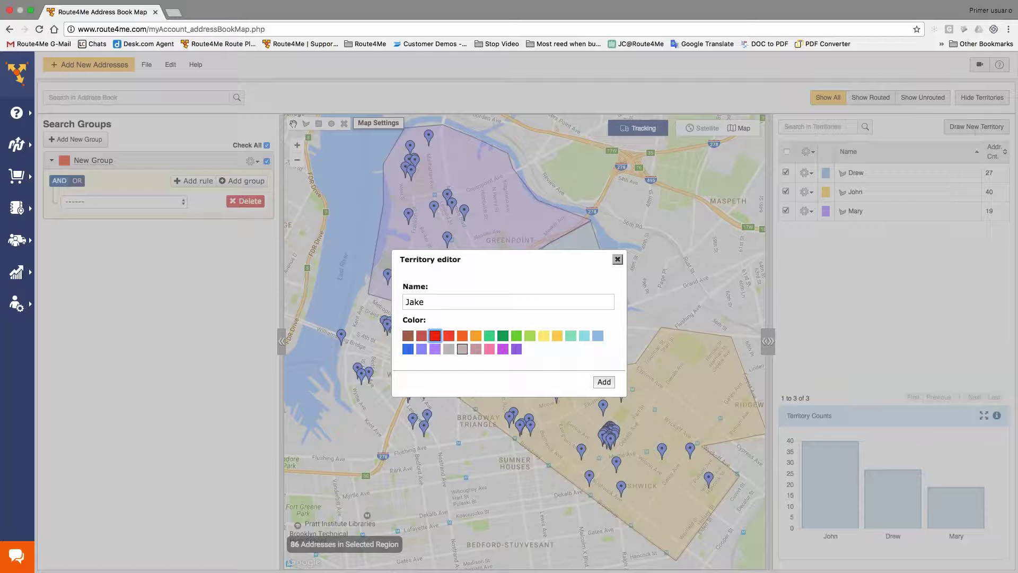
pyautogui.click(604, 383)
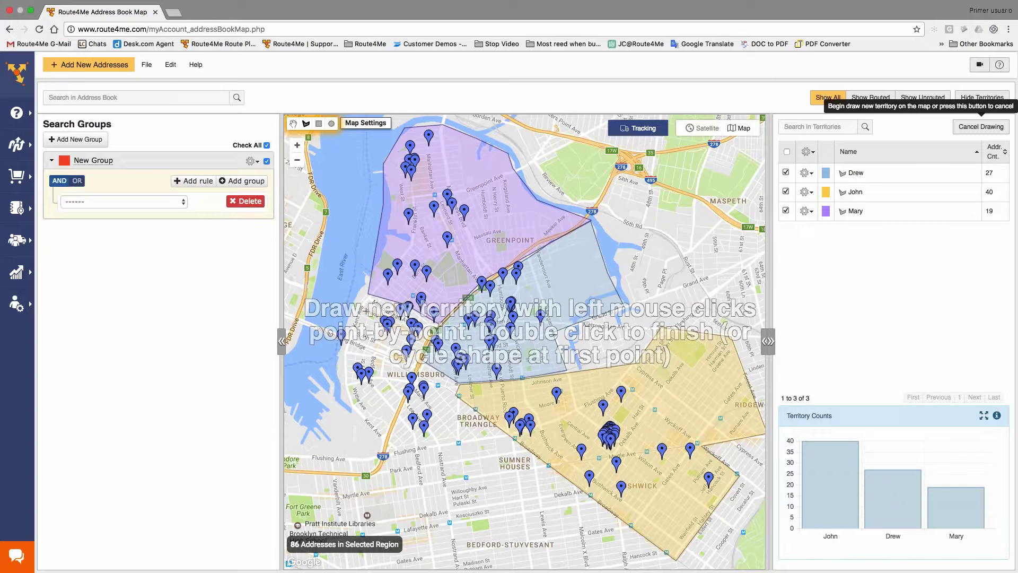
# Draw the red territory's closed boundary around the uncovered Williamsburg addresses, between the East River and the purple, blue and yellow territories
pyautogui.scroll(1, 366, 310)
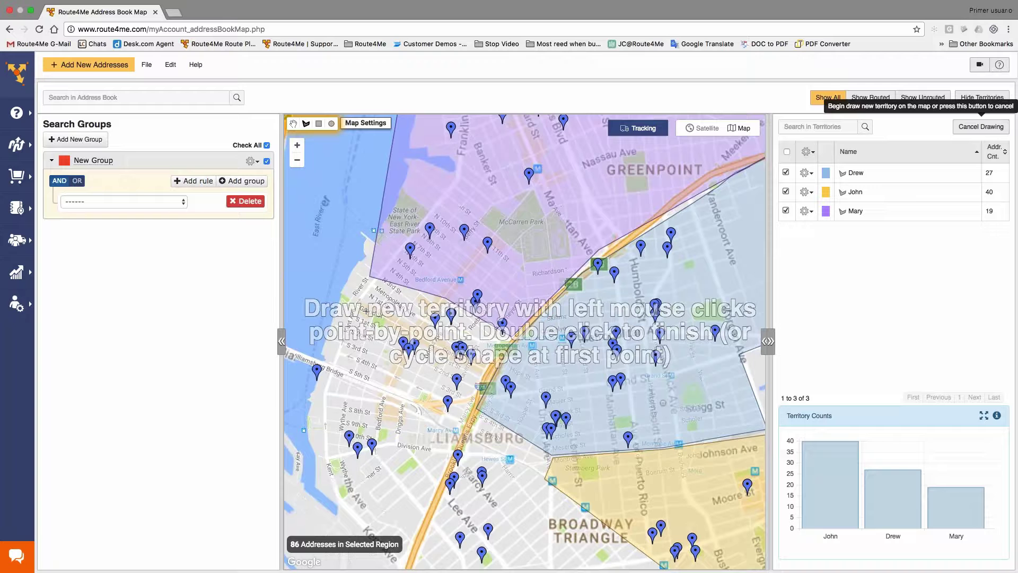
pyautogui.click(353, 270)
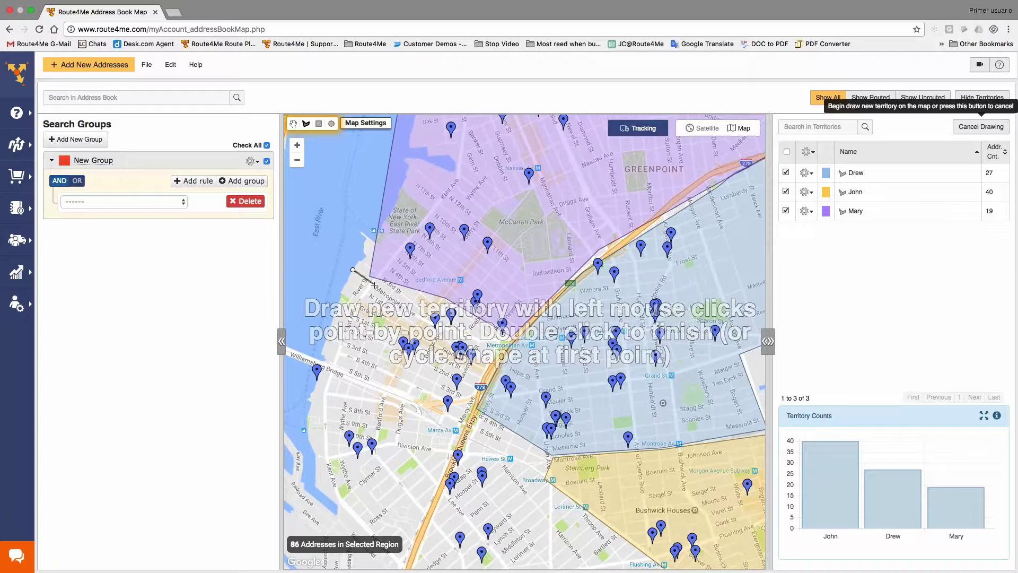
pyautogui.click(440, 300)
pyautogui.click(501, 335)
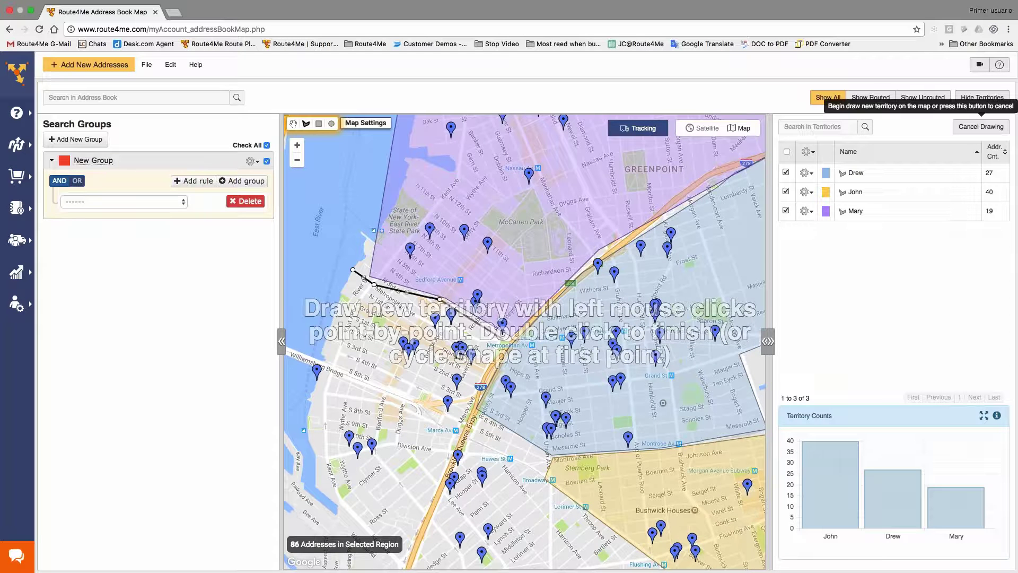
pyautogui.click(471, 410)
pyautogui.click(549, 457)
pyautogui.click(508, 513)
pyautogui.click(537, 552)
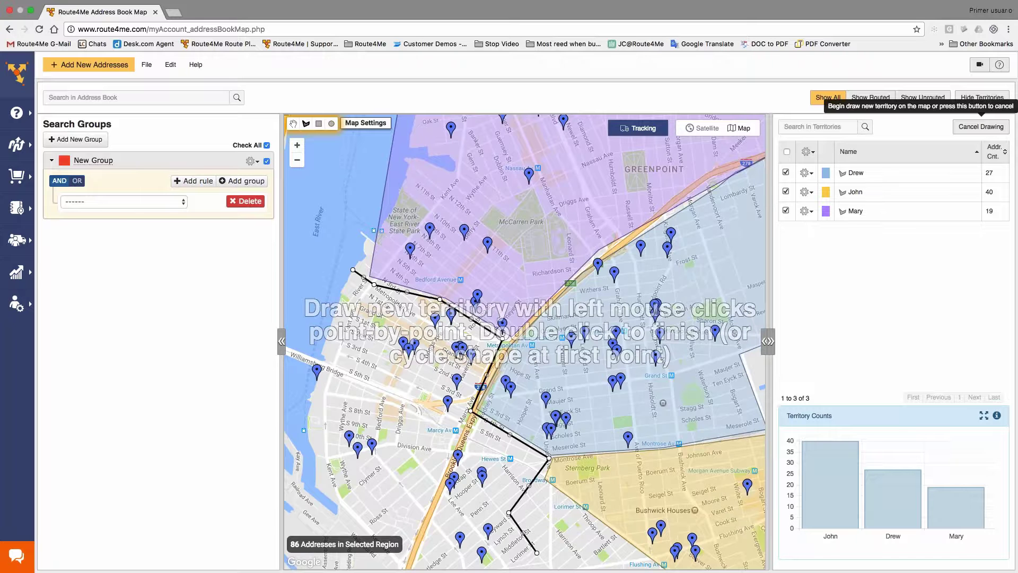
pyautogui.scroll(-1, 537, 553)
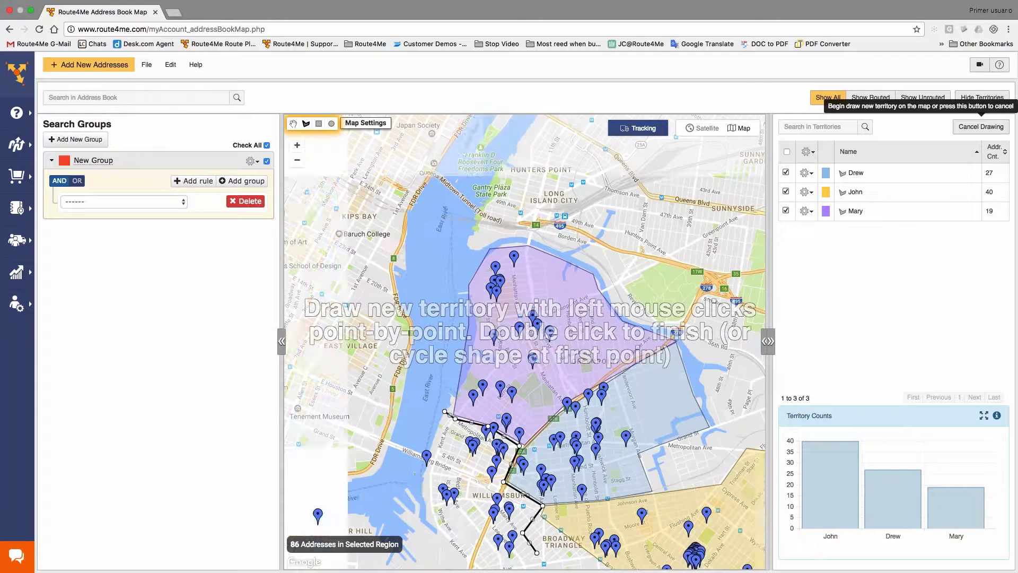
pyautogui.click(511, 563)
pyautogui.click(419, 492)
pyautogui.click(417, 447)
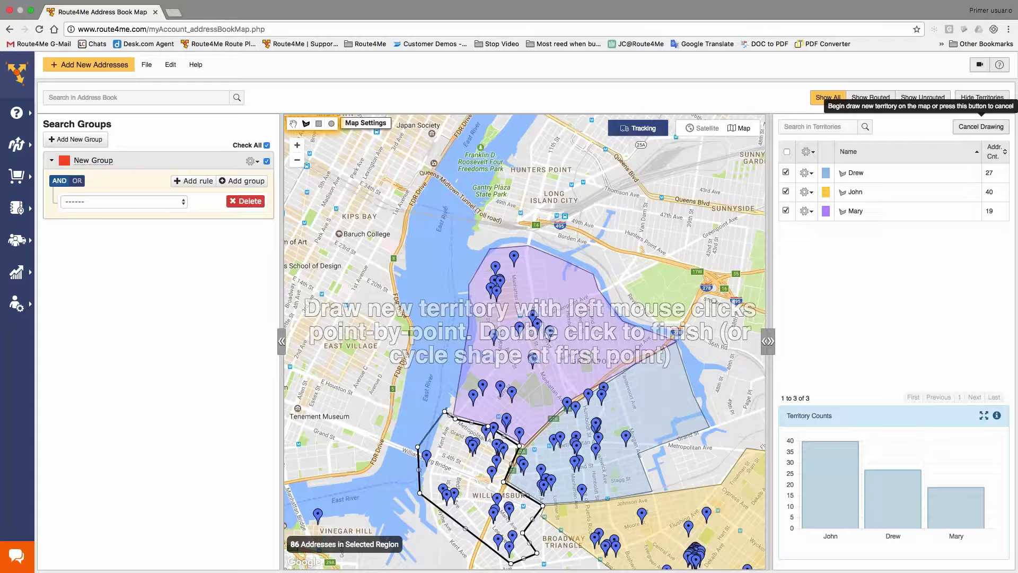
pyautogui.click(445, 413)
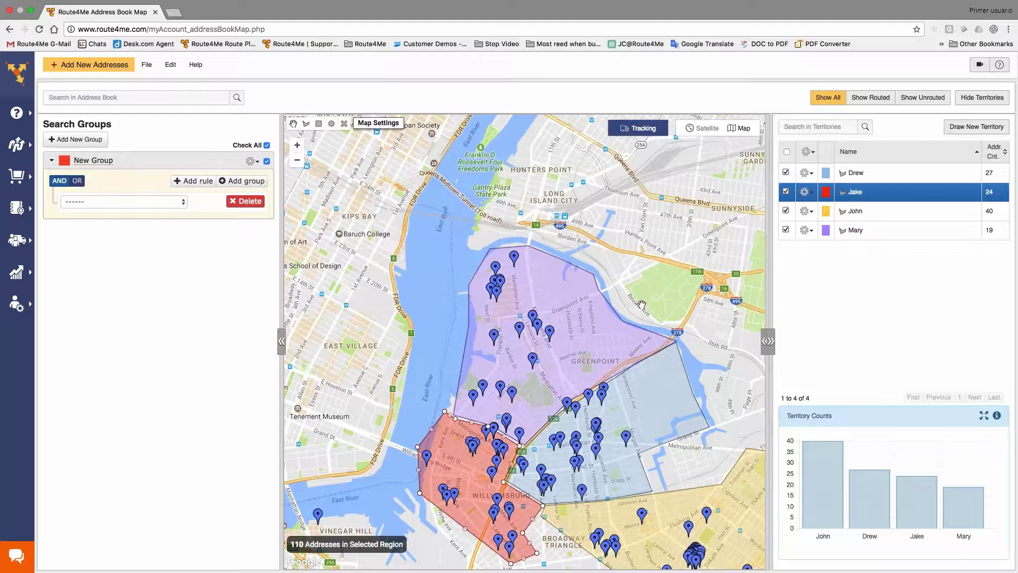
# Start a second new territory named with the red territory's name followed by 1, and color it light grey
pyautogui.moveTo(642, 305); pyautogui.dragTo(676, 174)
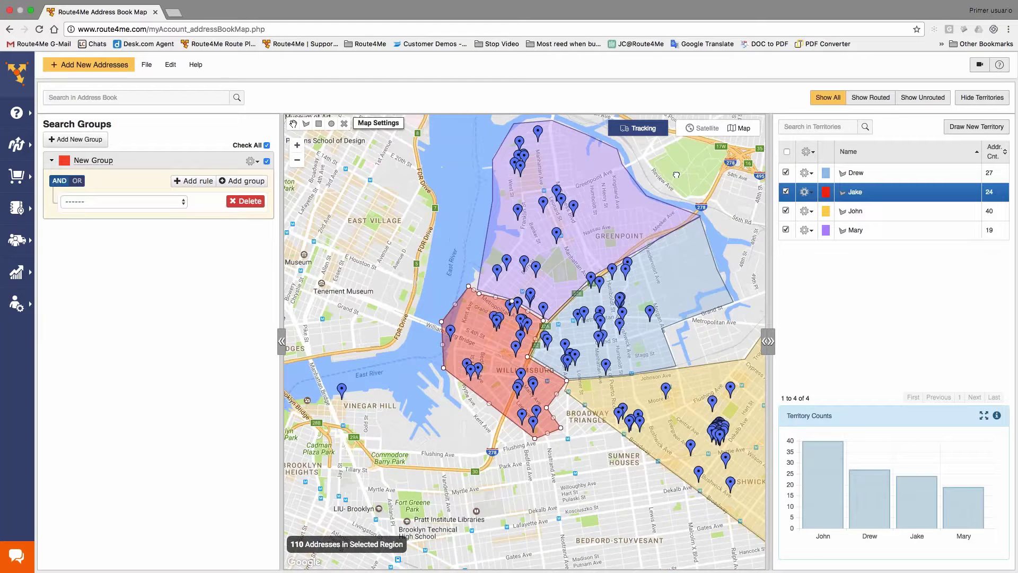
pyautogui.scroll(1, 610, 345)
pyautogui.moveTo(573, 462); pyautogui.dragTo(621, 481)
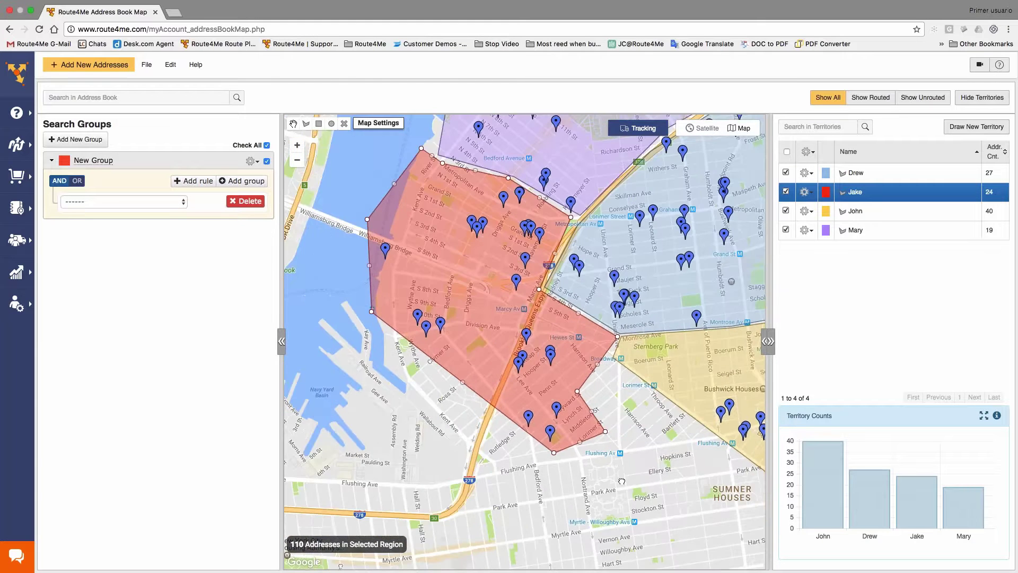
pyautogui.click(521, 305)
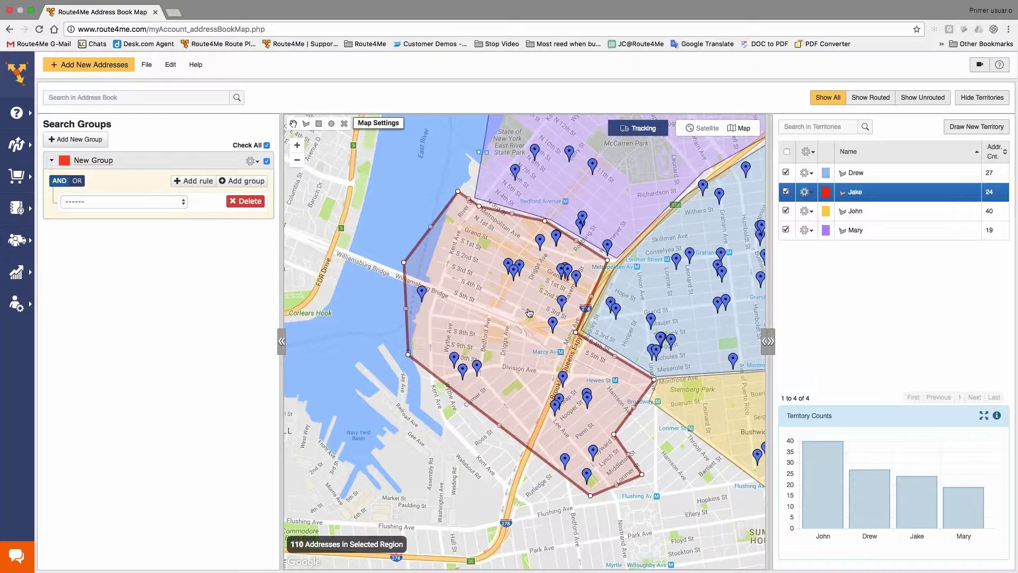
pyautogui.click(977, 126)
pyautogui.write('Jake 1')
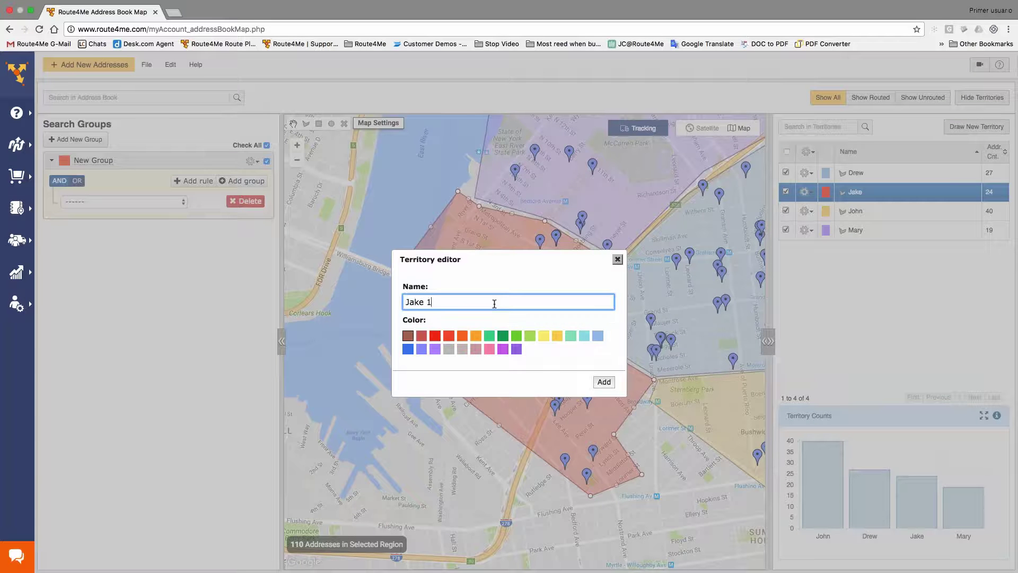
pyautogui.click(452, 352)
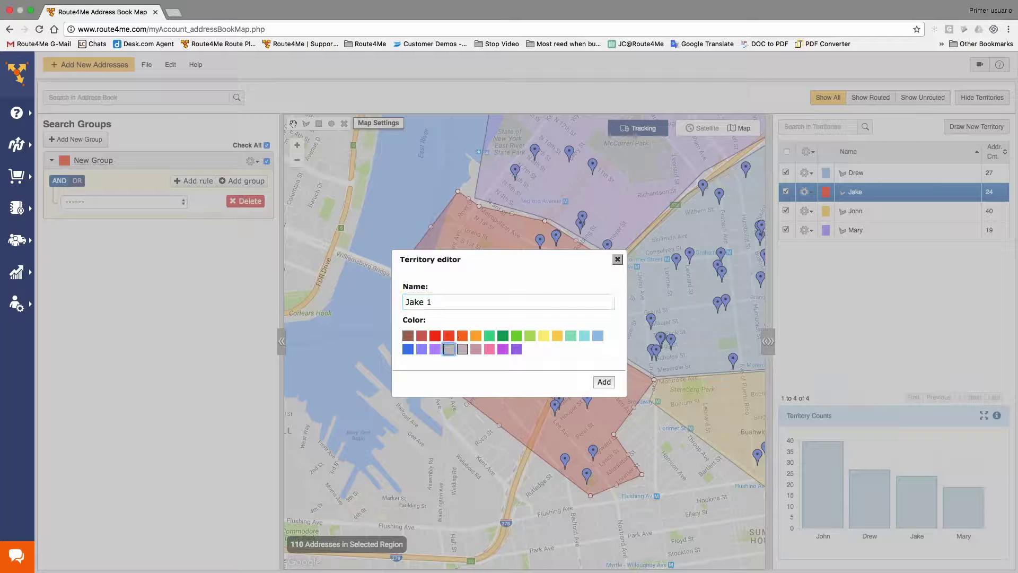
pyautogui.click(603, 382)
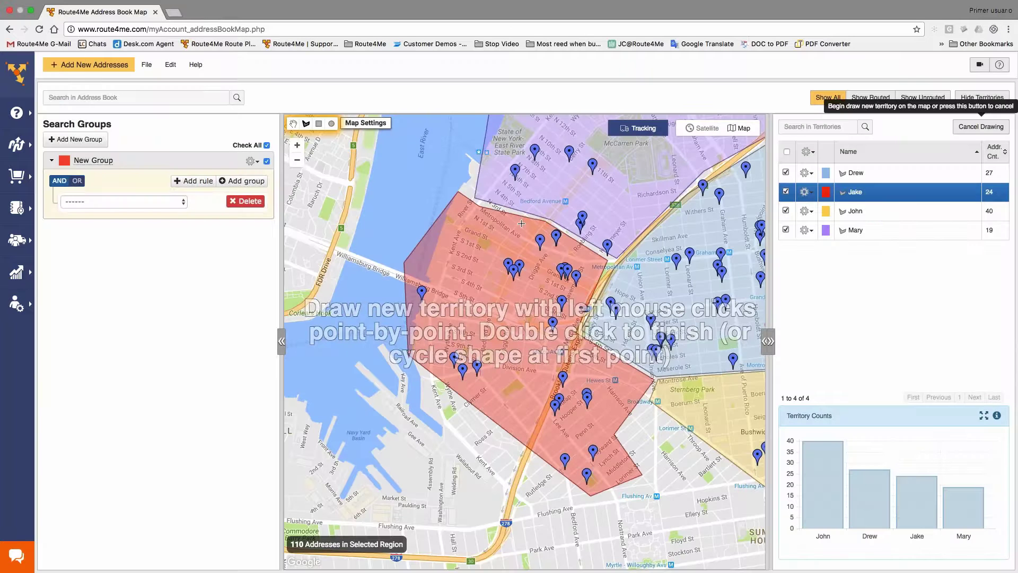
# Draw the grey territory as a closed six-point polygon around the northern cluster of addresses inside the red territory, and hide it from the map
pyautogui.click(522, 223)
pyautogui.click(493, 265)
pyautogui.click(518, 297)
pyautogui.click(566, 316)
pyautogui.click(594, 268)
pyautogui.click(565, 239)
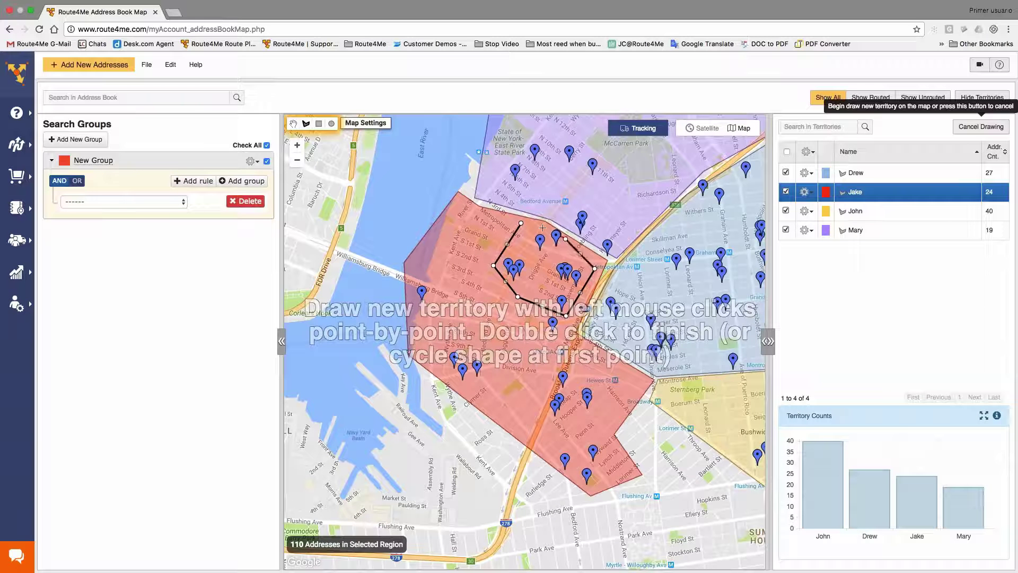
pyautogui.click(521, 224)
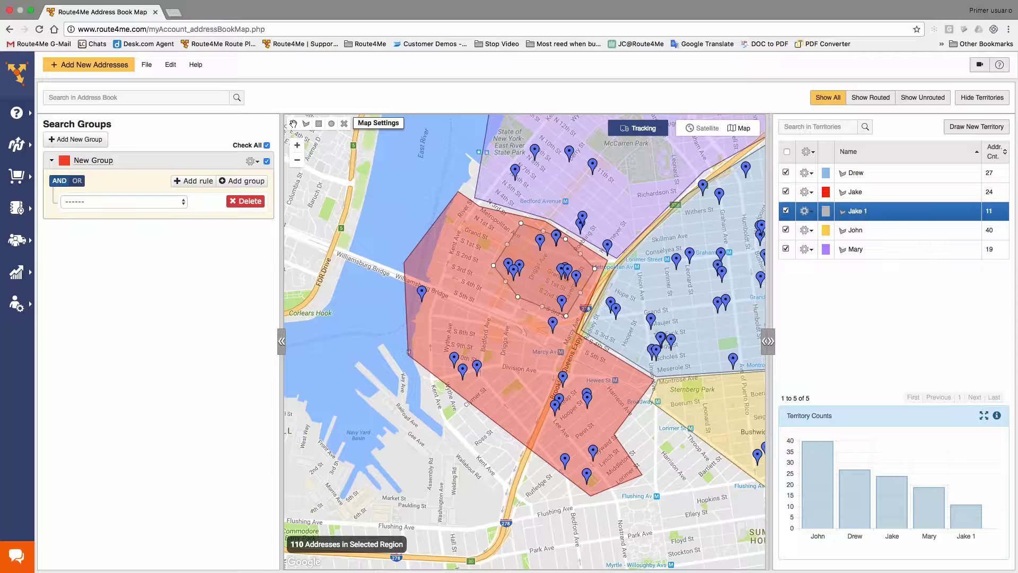
pyautogui.click(786, 212)
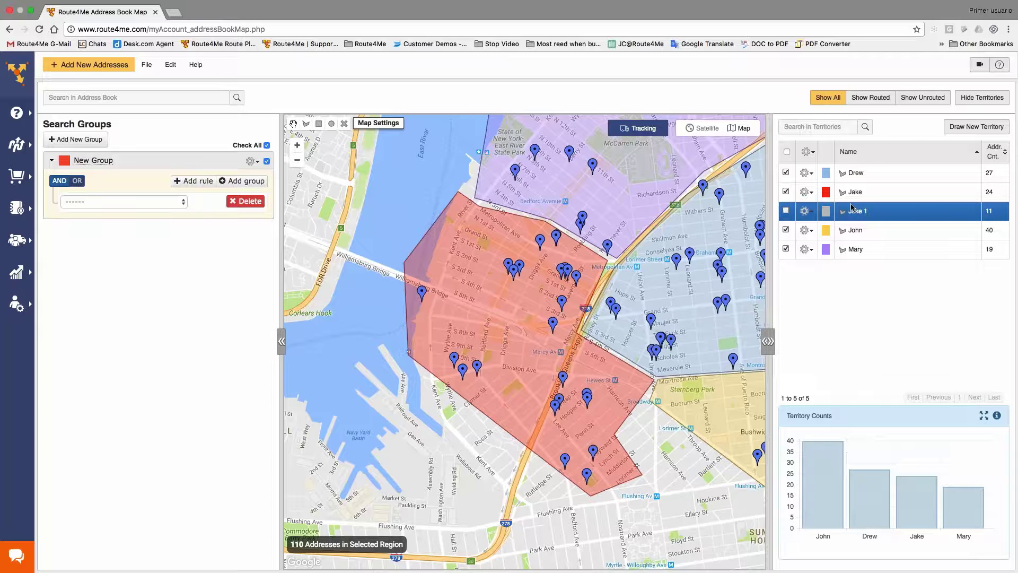
# Review the address counts of the blue, red, yellow and purple territories, selecting each one to center it on the map
pyautogui.click(988, 173)
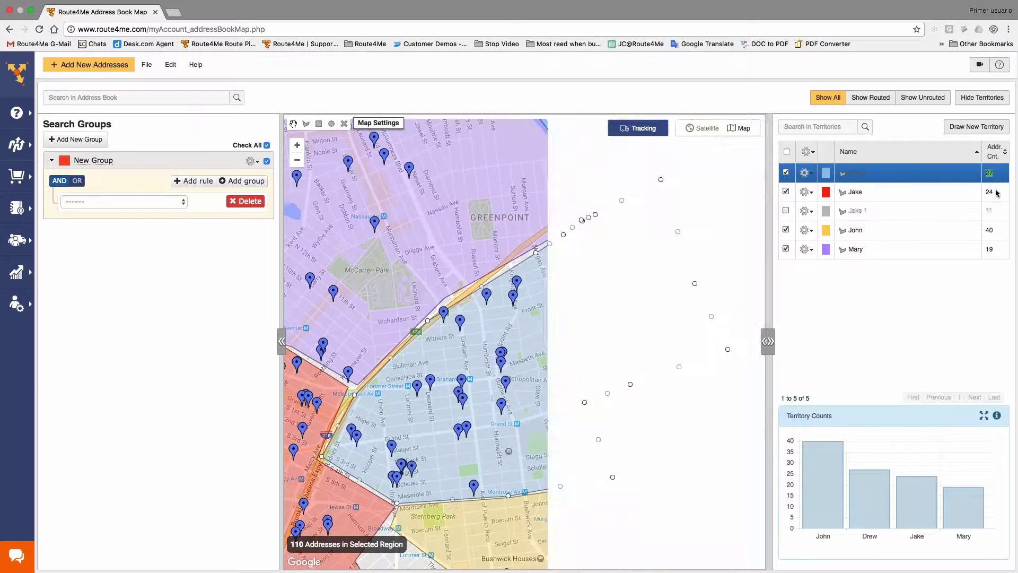
pyautogui.click(989, 192)
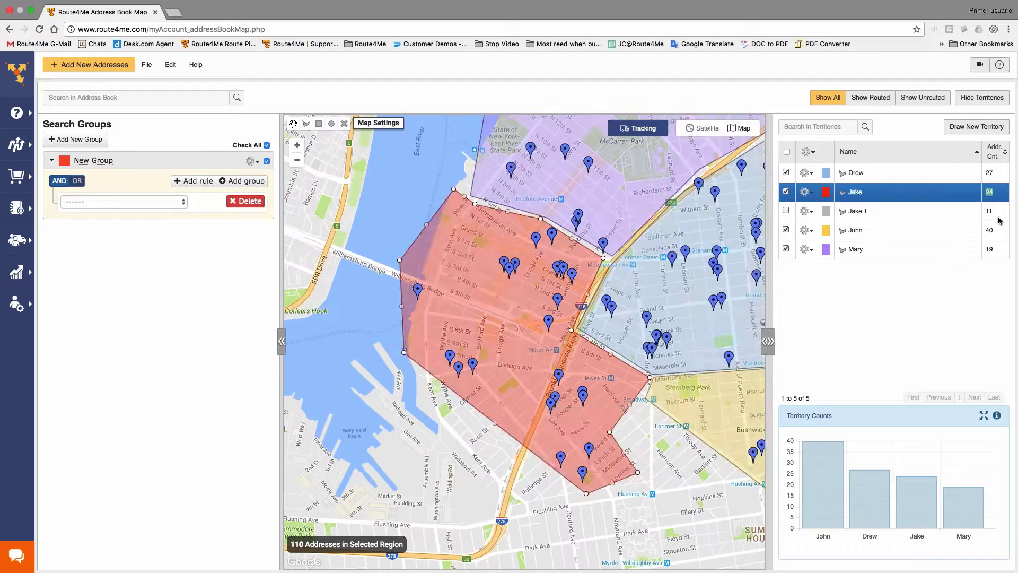
pyautogui.click(997, 232)
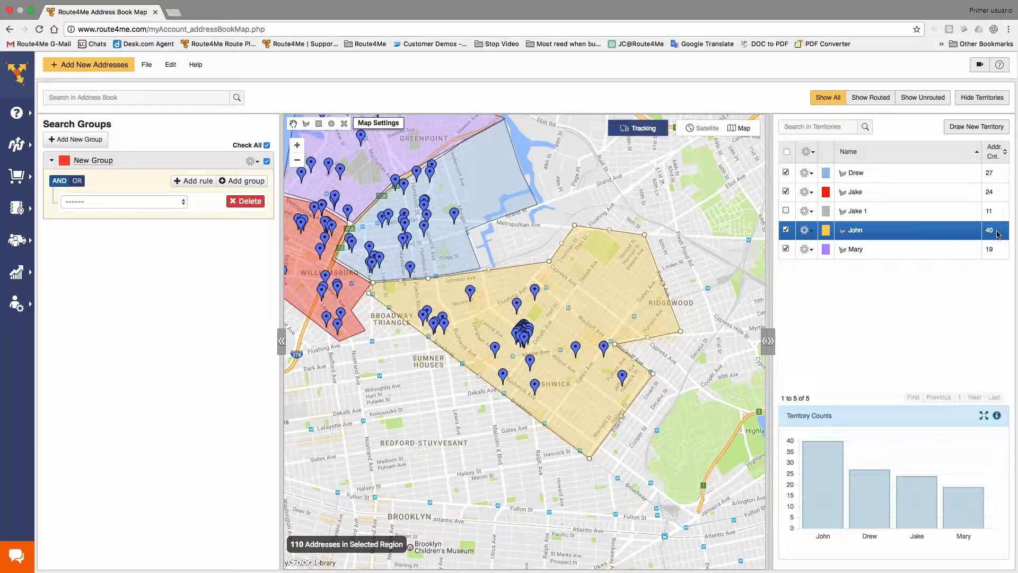
pyautogui.click(923, 256)
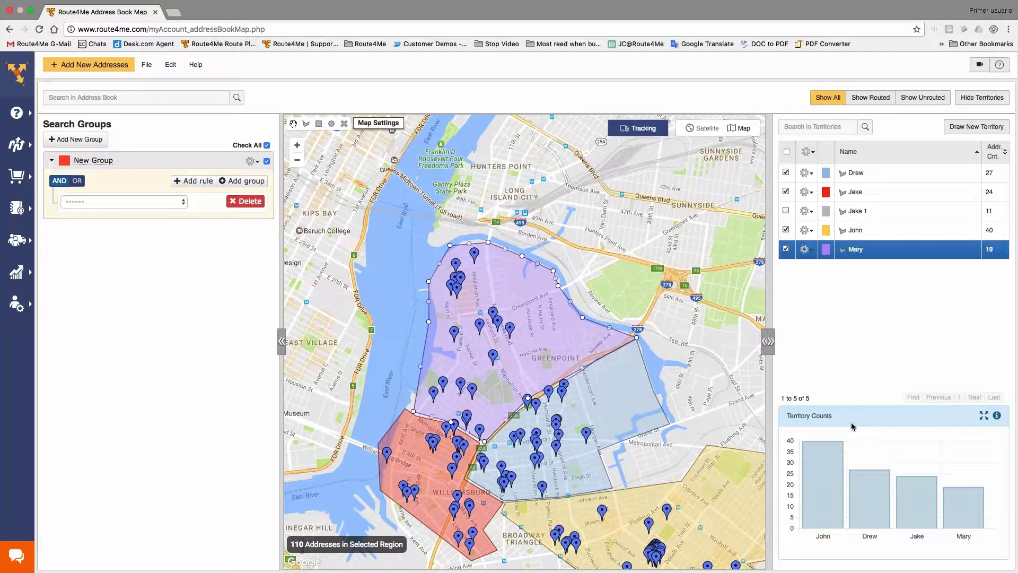
# Zoom the map out to Florida and examine the tracked user's details and the map's tracking options
pyautogui.scroll(-2, 641, 436)
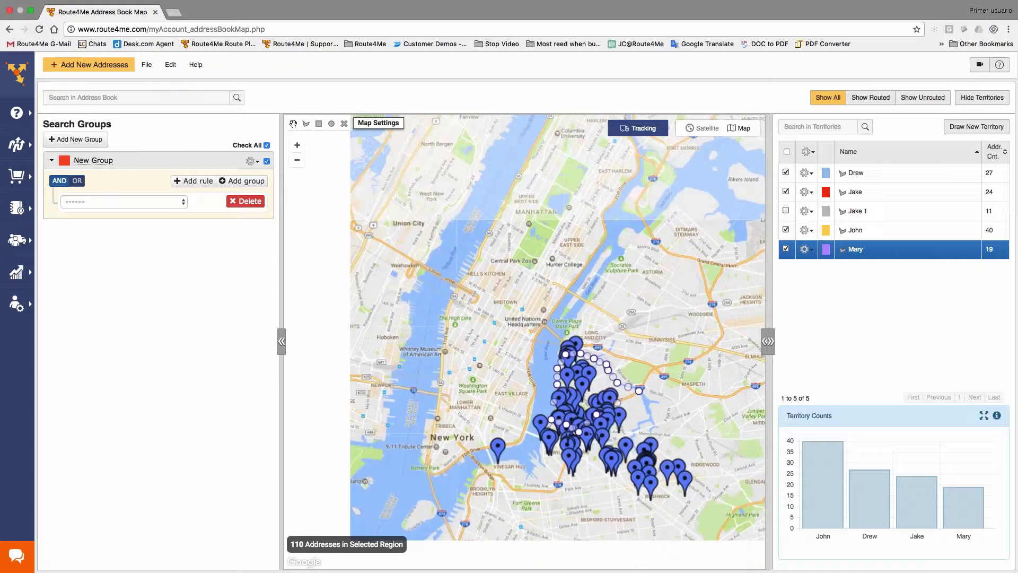
pyautogui.scroll(-2, 626, 303)
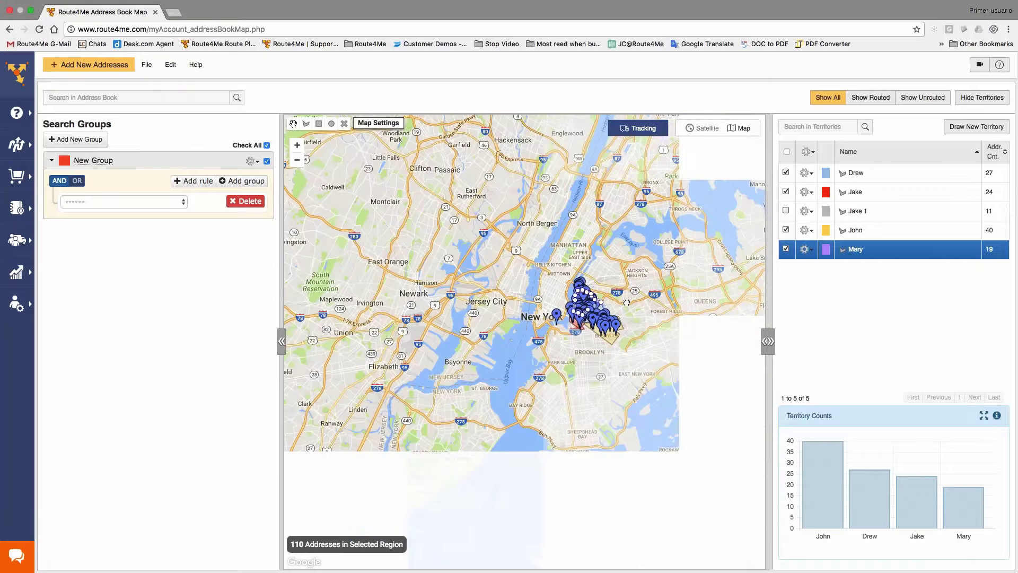
pyautogui.scroll(-1, 626, 303)
pyautogui.scroll(-3, 655, 348)
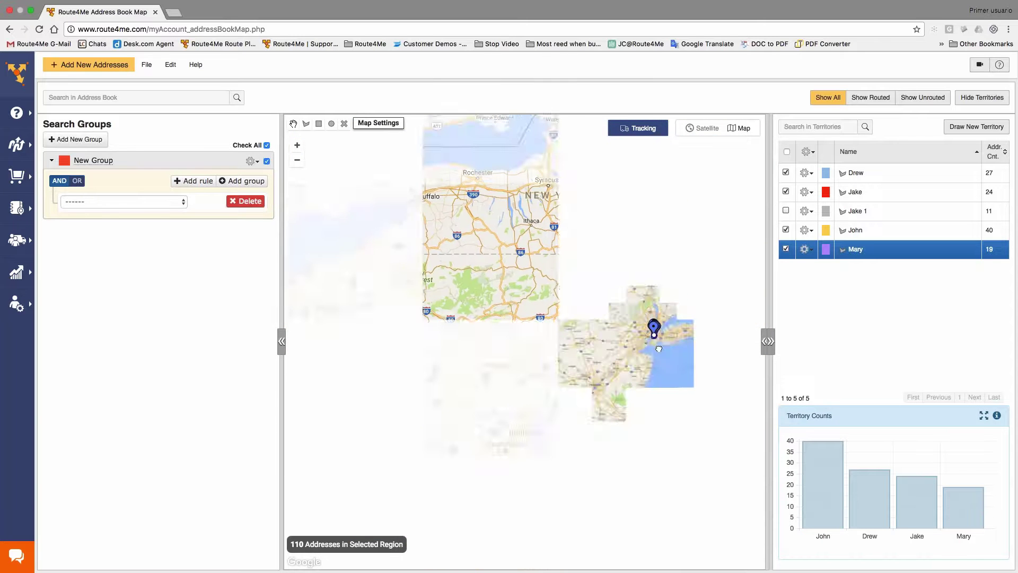
pyautogui.scroll(-1, 635, 350)
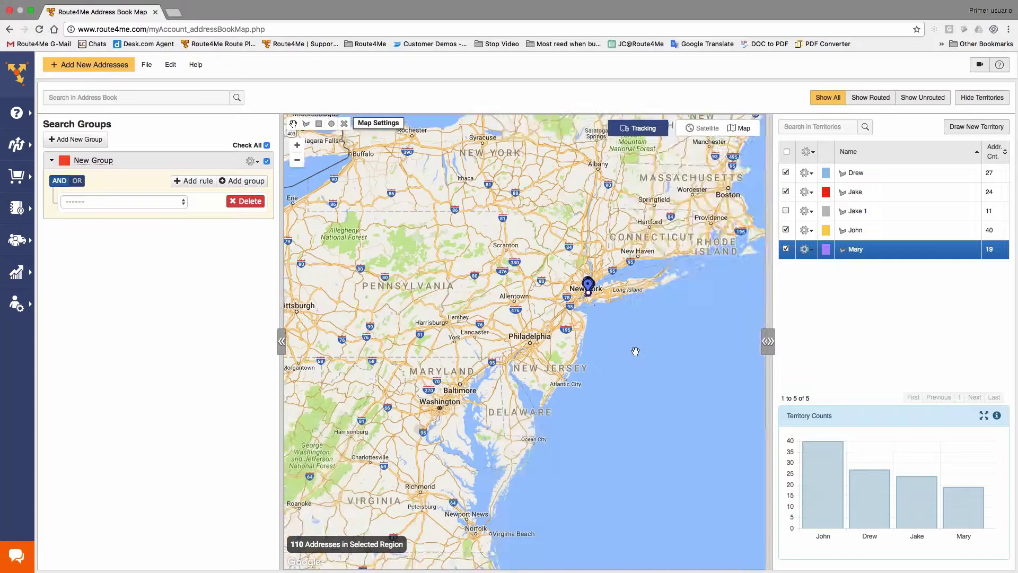
pyautogui.scroll(-2, 612, 381)
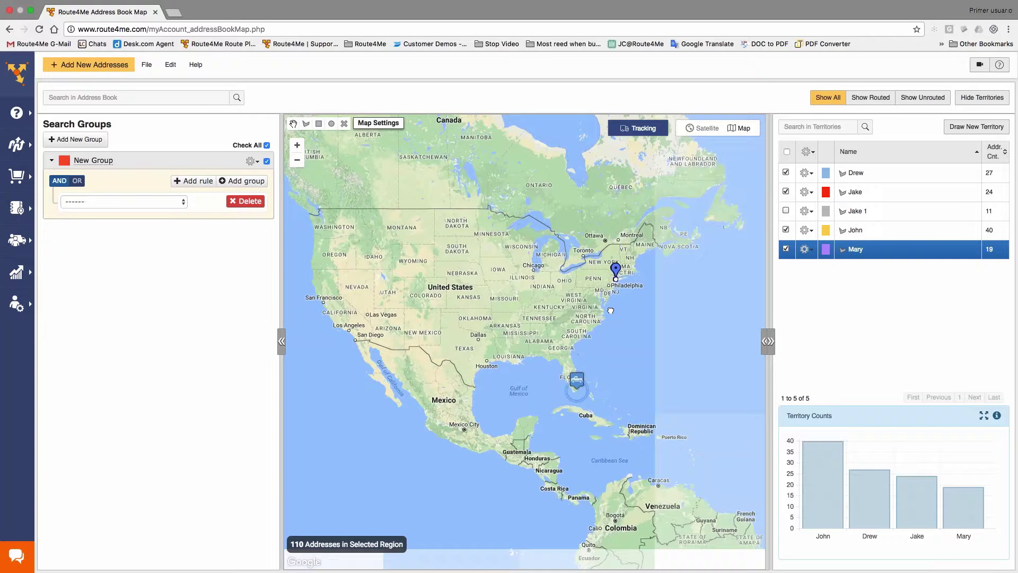
pyautogui.scroll(1, 613, 381)
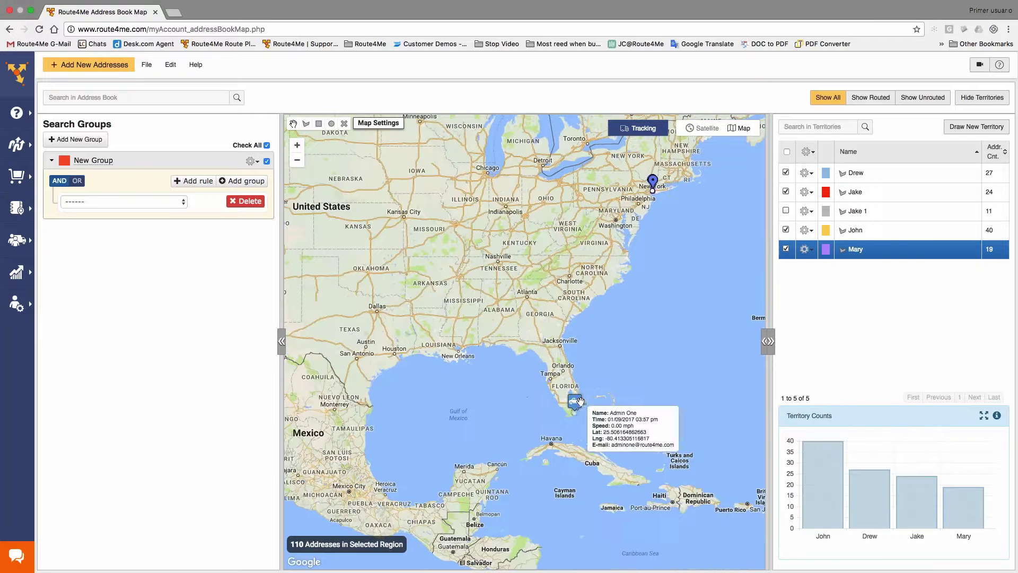
pyautogui.moveTo(640, 132)
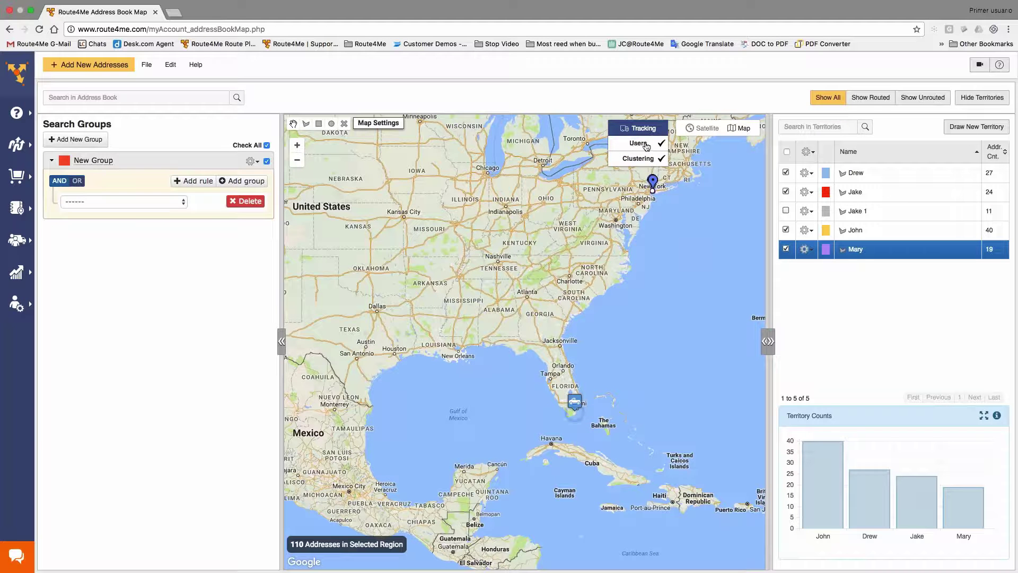
pyautogui.moveTo(574, 405)
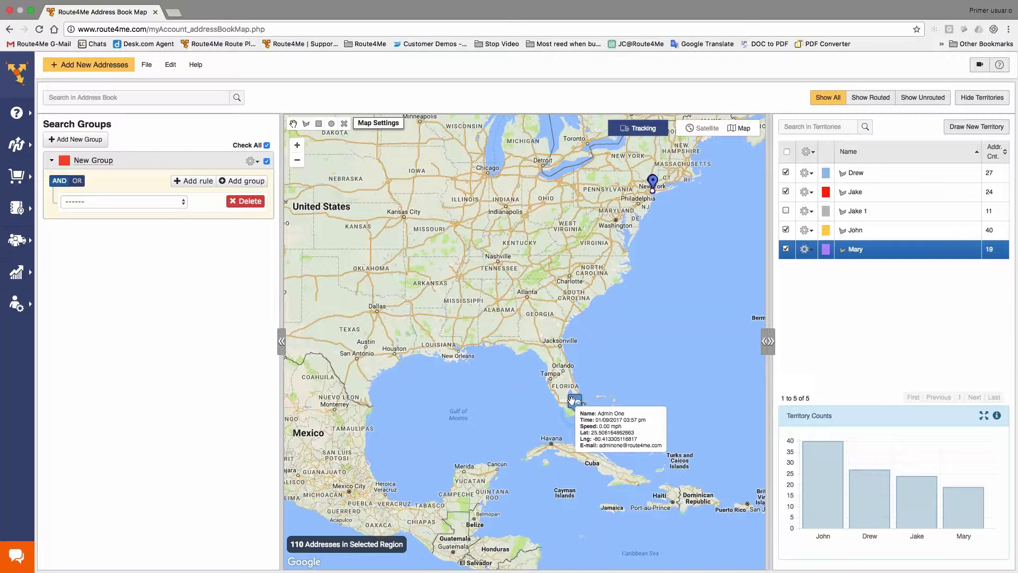
# Show only the red territory on the map around Williamsburg, hiding all the other territories
pyautogui.scroll(5, 647, 294)
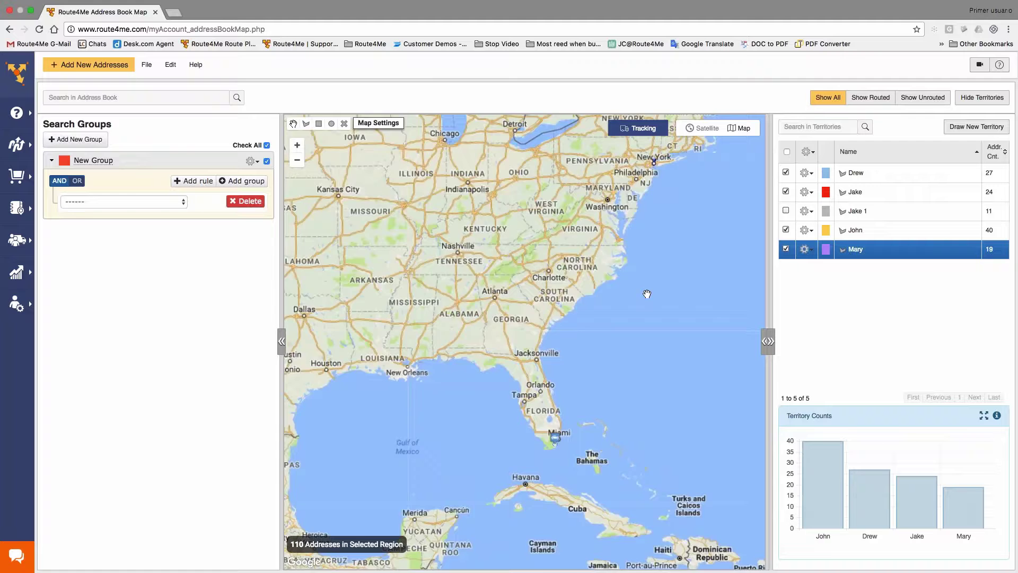
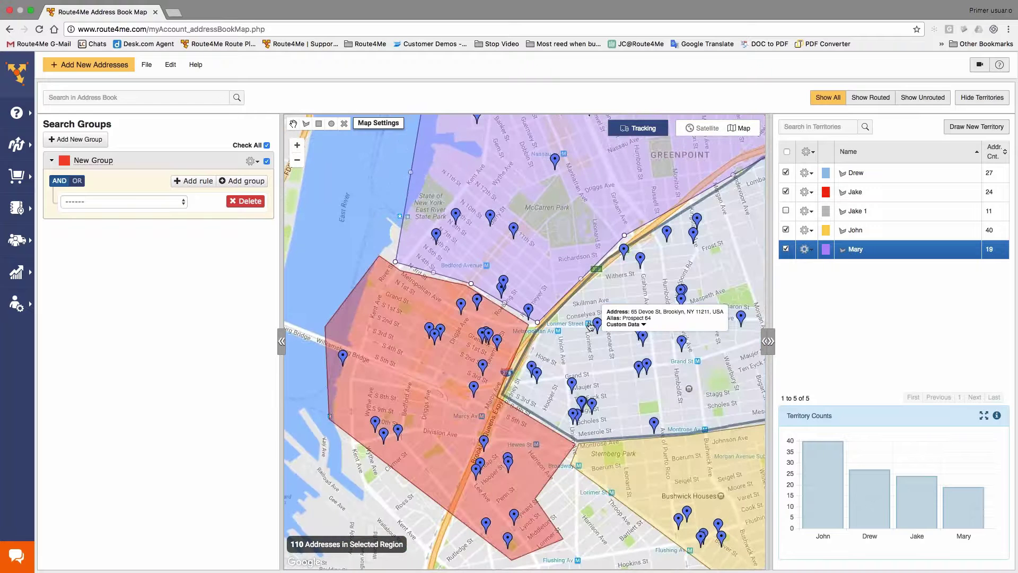
pyautogui.scroll(-3, 590, 326)
pyautogui.moveTo(677, 228); pyautogui.dragTo(667, 236)
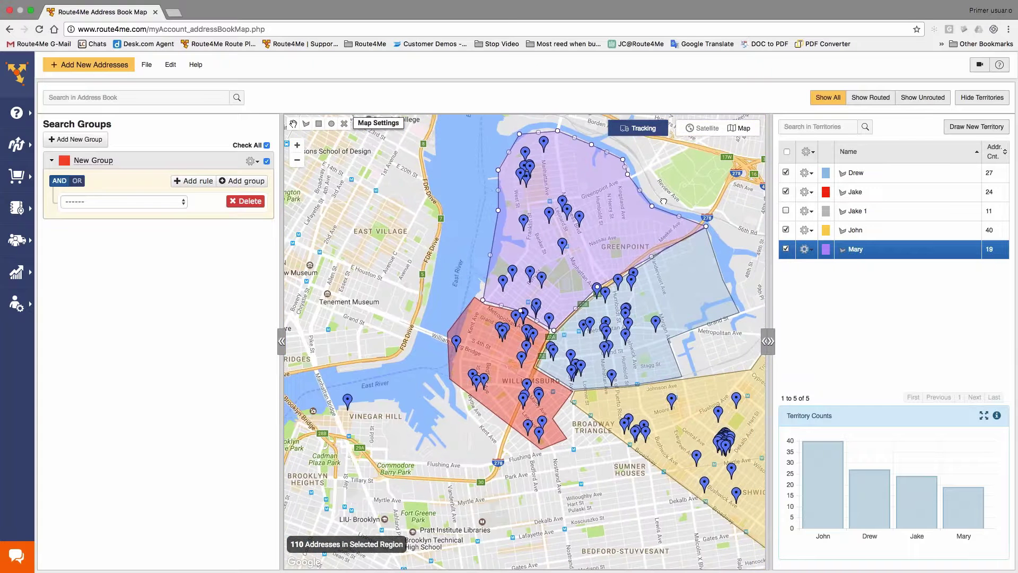
pyautogui.moveTo(663, 202); pyautogui.dragTo(604, 231)
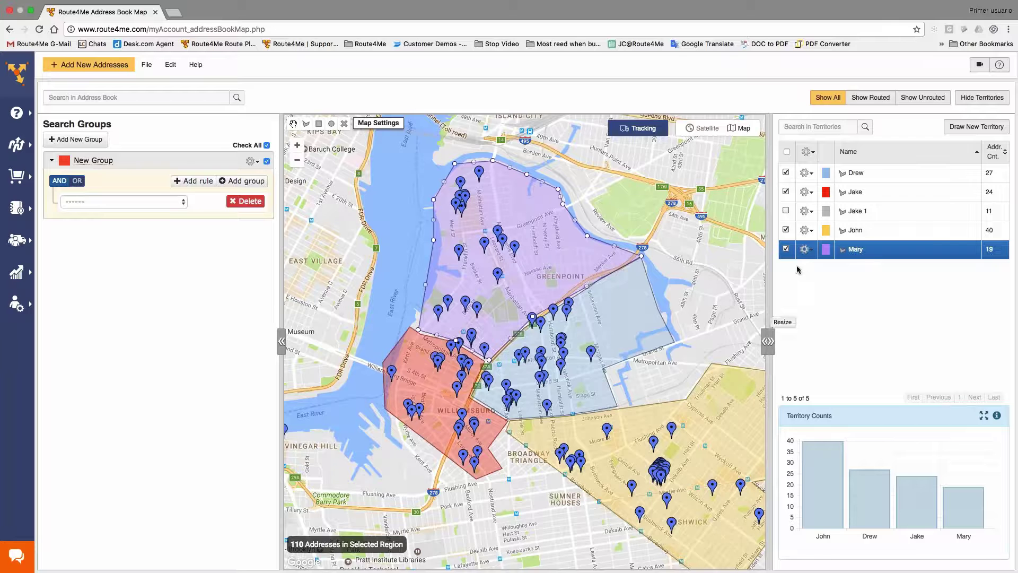
pyautogui.click(787, 153)
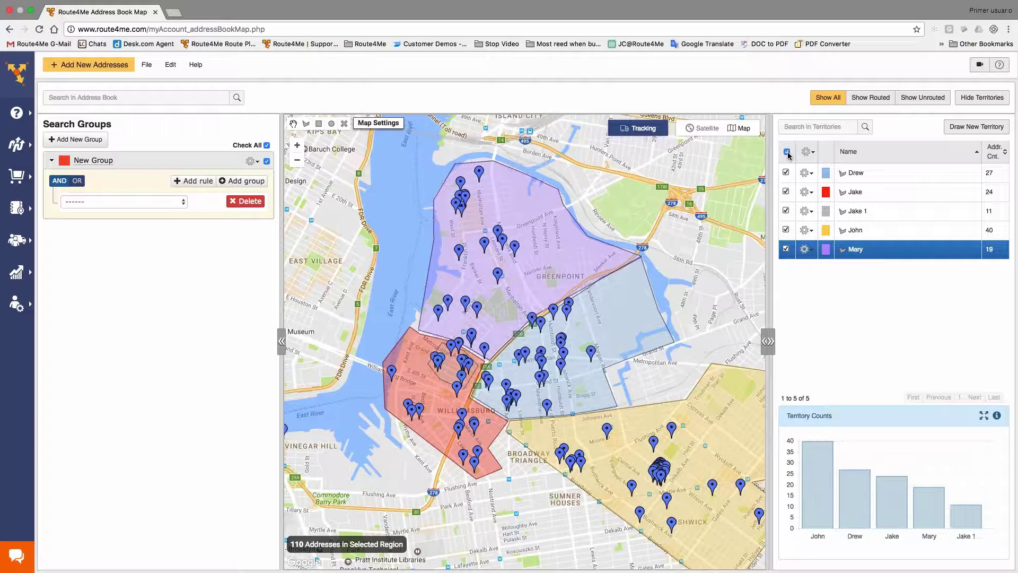
pyautogui.click(787, 152)
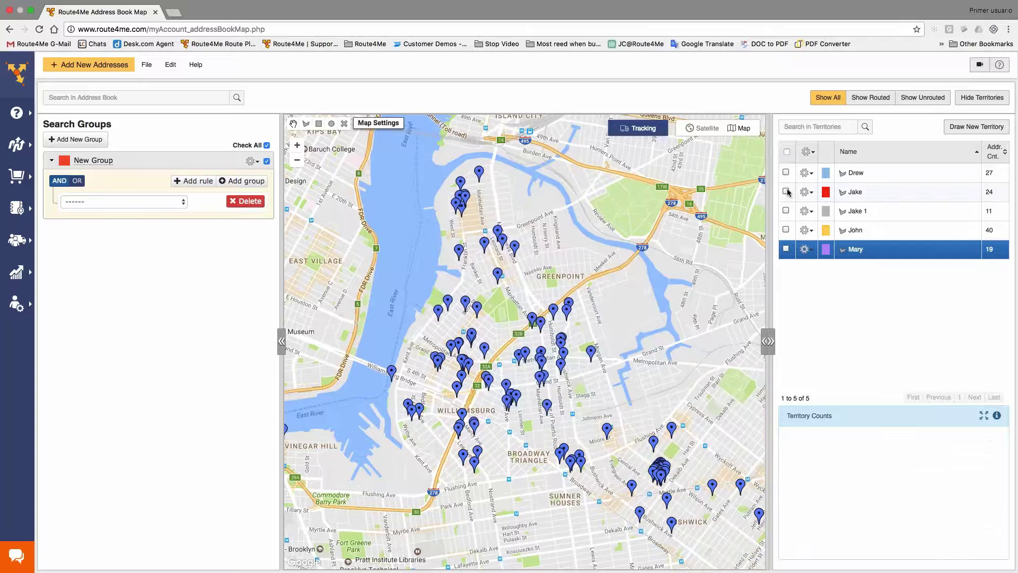
pyautogui.click(787, 193)
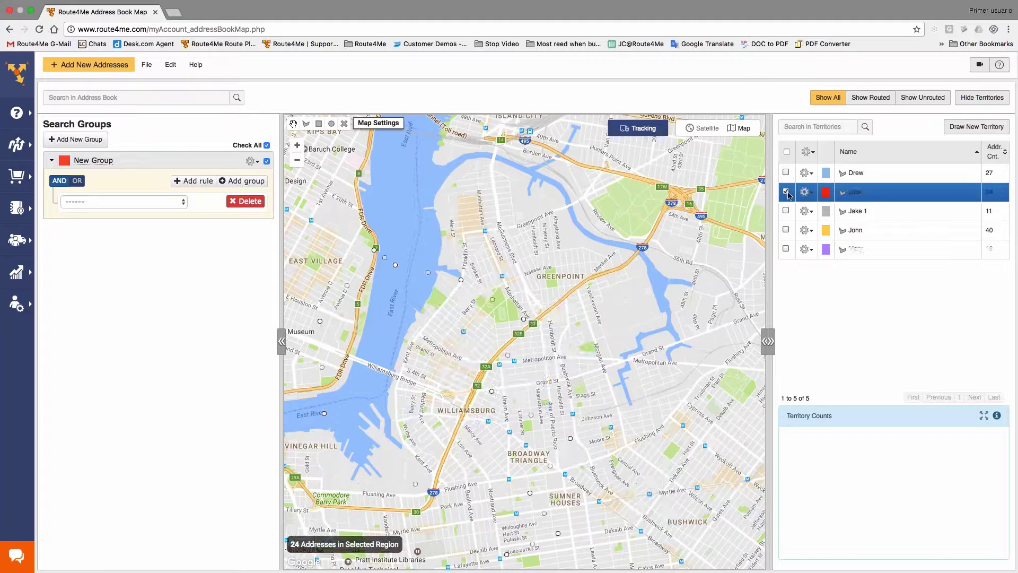
# Start planning a route from the red territory's addresses and name the route after the territory
pyautogui.click(812, 194)
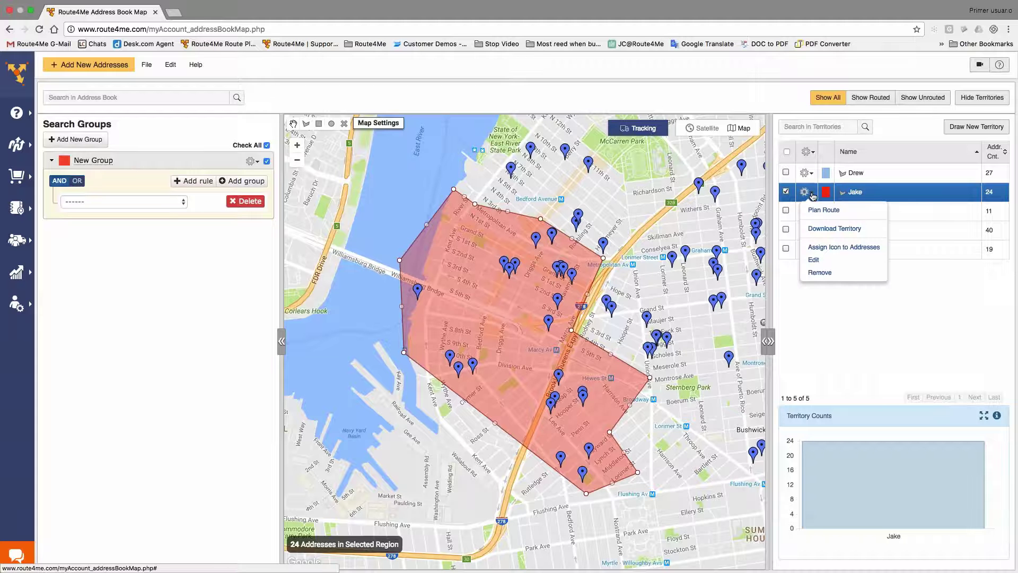
pyautogui.click(836, 212)
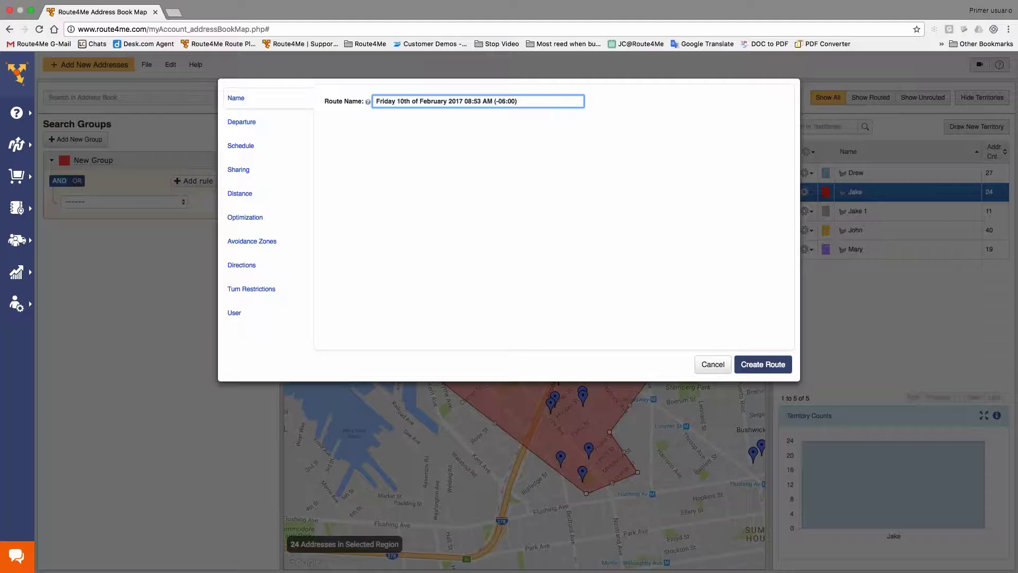
pyautogui.tripleClick(483, 100)
pyautogui.write('Ja')
pyautogui.press('BackSpace')
pyautogui.press('BackSpace')
pyautogui.write('Jake')
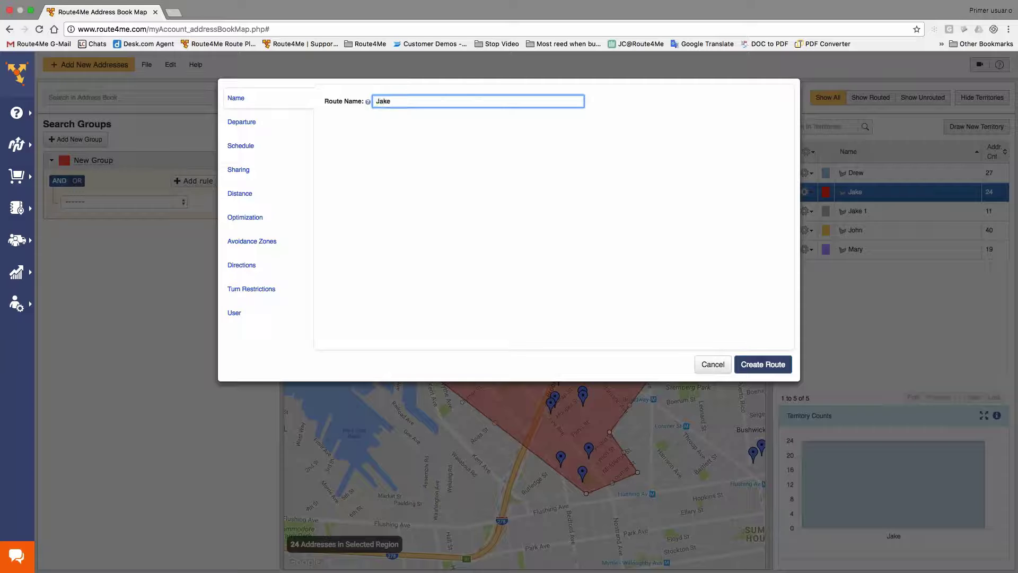
# Set the route's departure to the Prospect 10 address from the territory's selected addresses
pyautogui.click(259, 127)
pyautogui.click(462, 101)
pyautogui.click(514, 104)
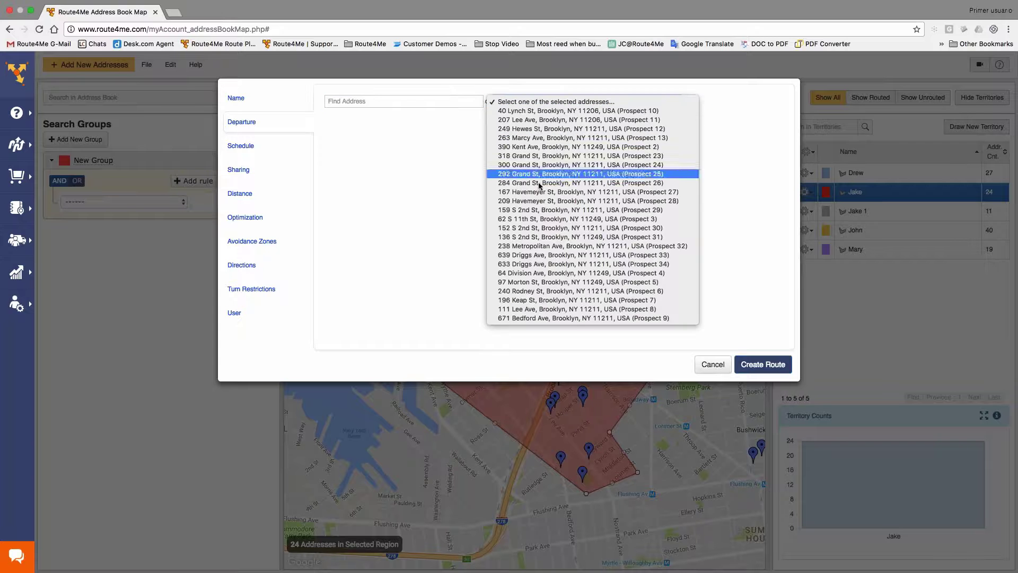
pyautogui.click(453, 103)
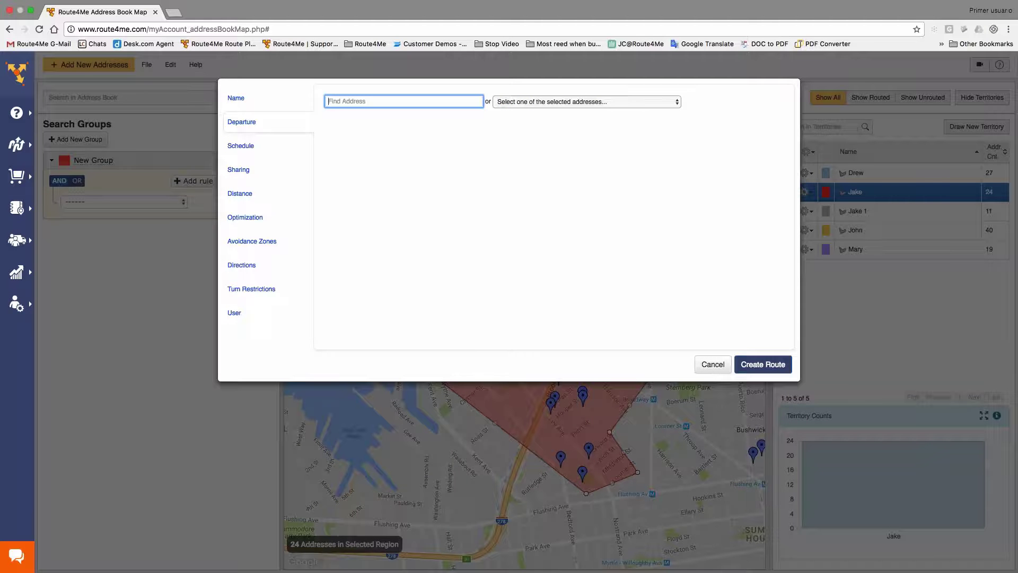
pyautogui.click(565, 103)
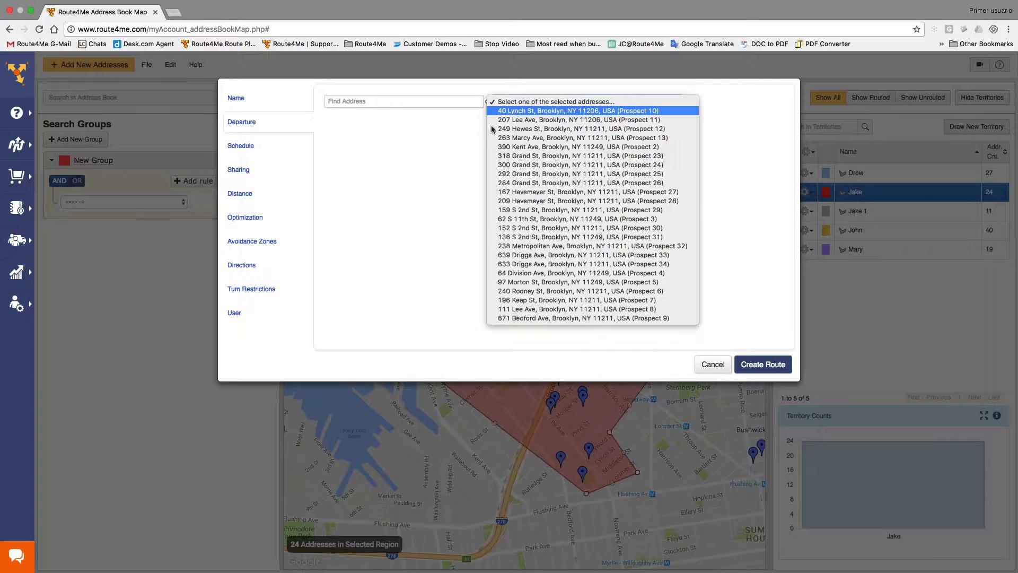
pyautogui.click(510, 112)
# Schedule the route to start on 02/13/2017 at 09:00 am with a service time of 00:20 per stop
pyautogui.click(250, 148)
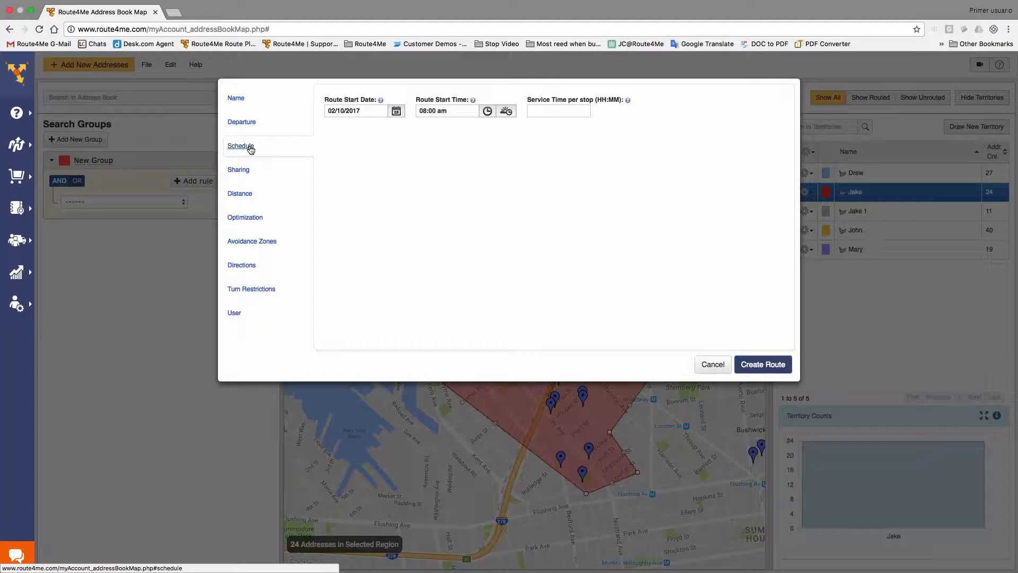
pyautogui.click(396, 112)
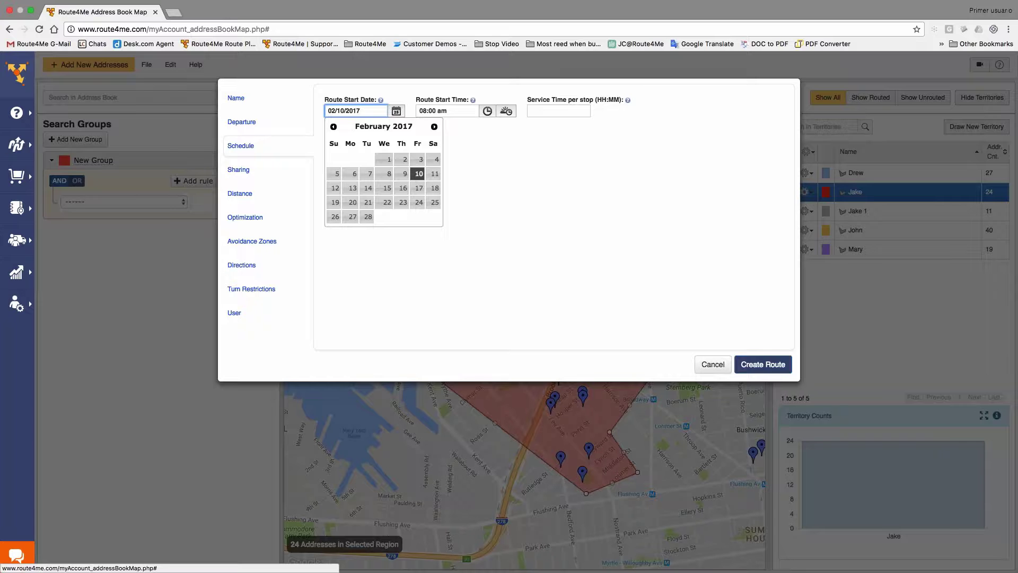
pyautogui.click(353, 188)
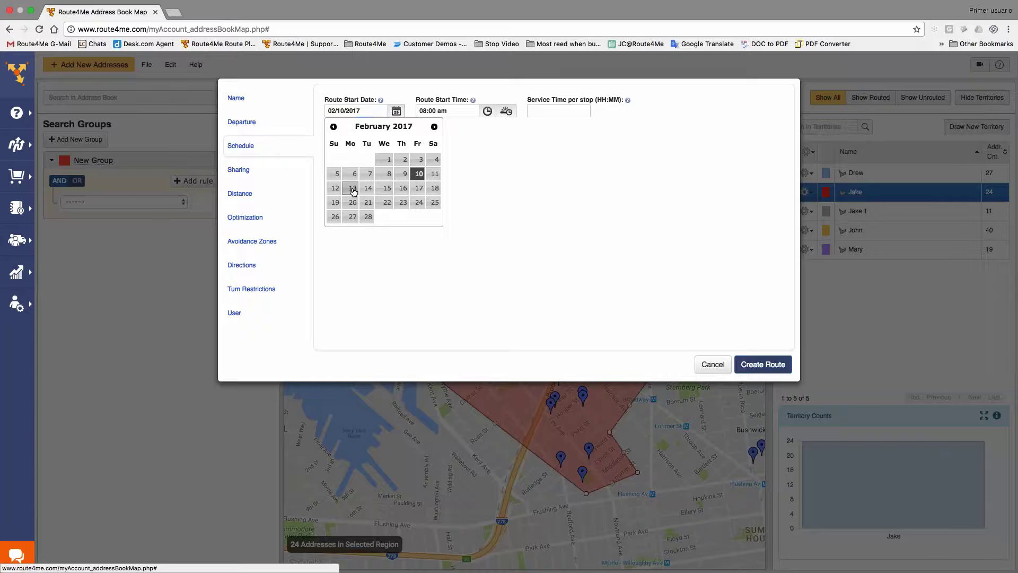
pyautogui.click(486, 110)
pyautogui.moveTo(481, 155); pyautogui.dragTo(485, 156)
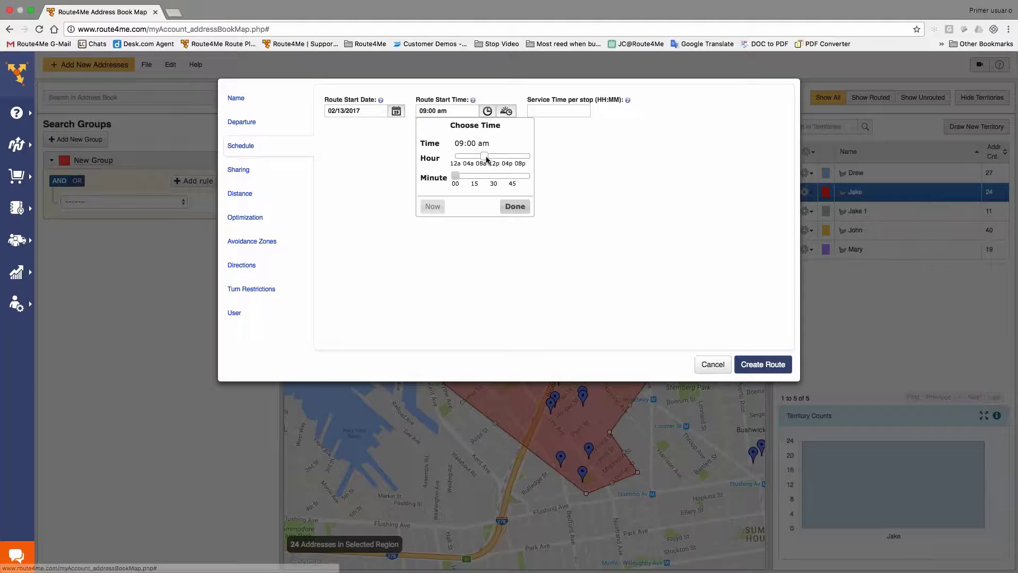
pyautogui.click(513, 204)
pyautogui.click(559, 111)
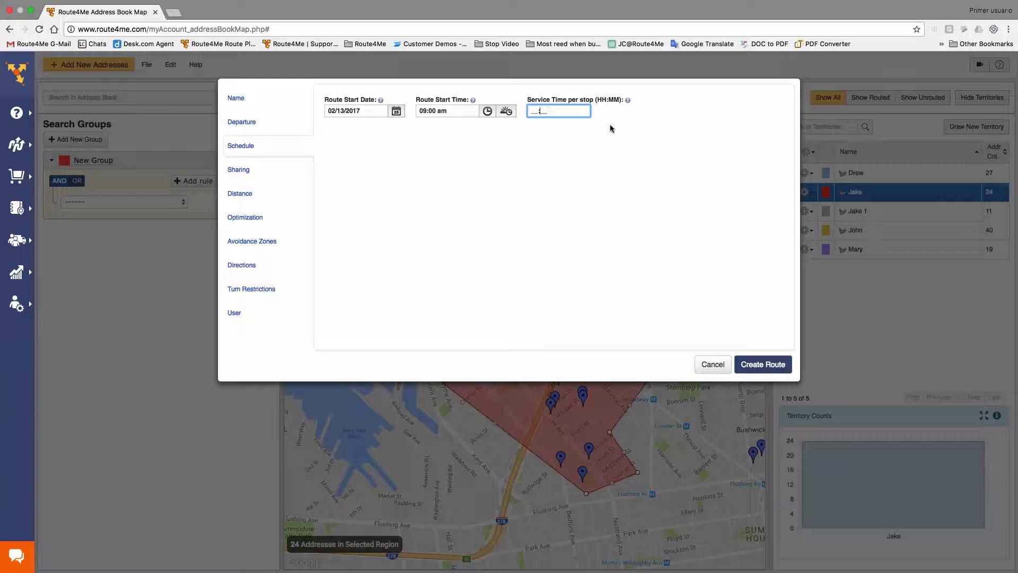
pyautogui.write('00:20')
pyautogui.click(582, 167)
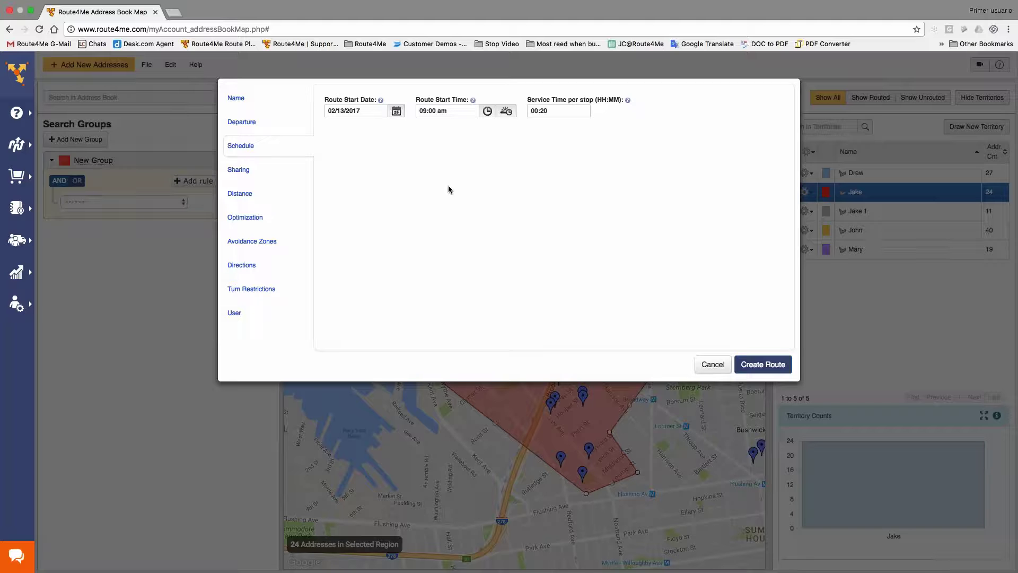
# Set the route's optimization to end at the departure address as a roundtrip
pyautogui.click(268, 225)
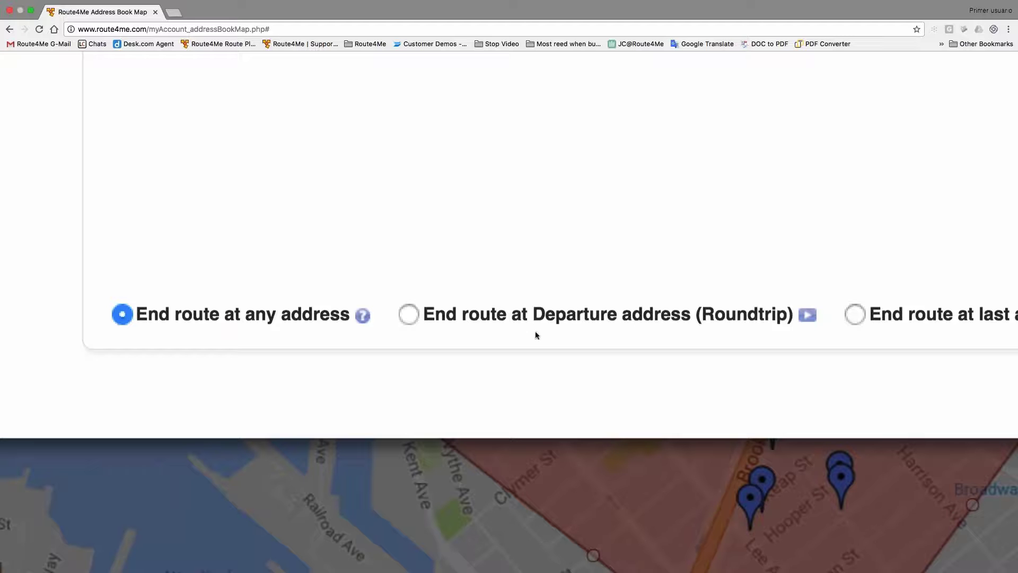
pyautogui.click(515, 317)
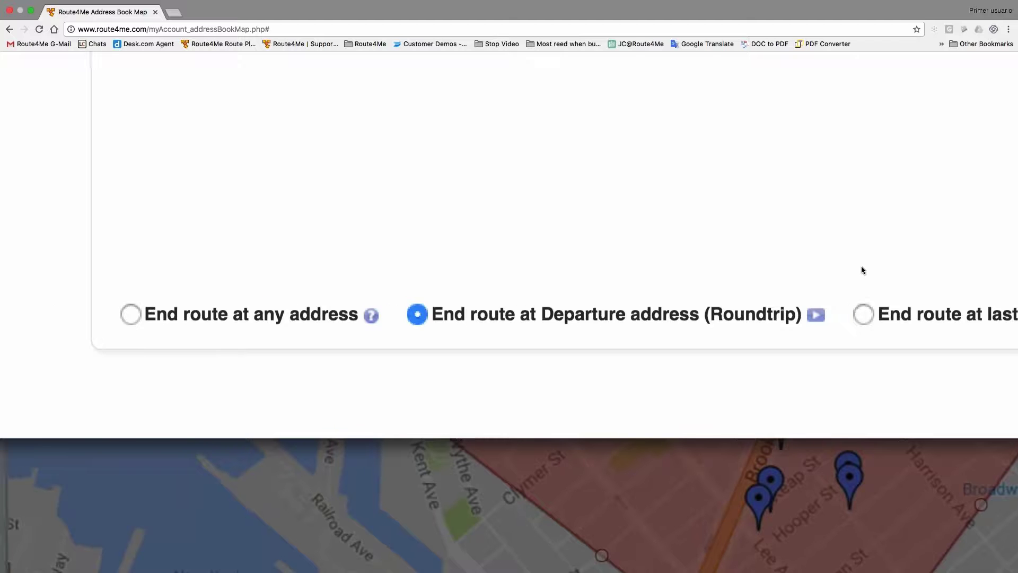
# Try the option to end the route at the last address, check its destination choices, and return to the roundtrip option
pyautogui.hscroll(10, 862, 266)
pyautogui.click(431, 315)
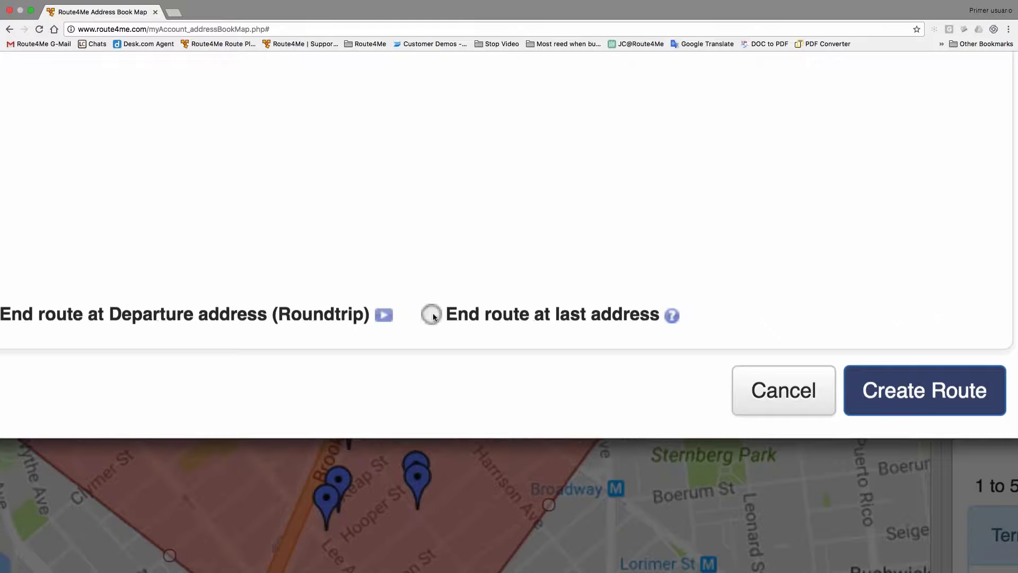
pyautogui.hscroll(-2, 542, 262)
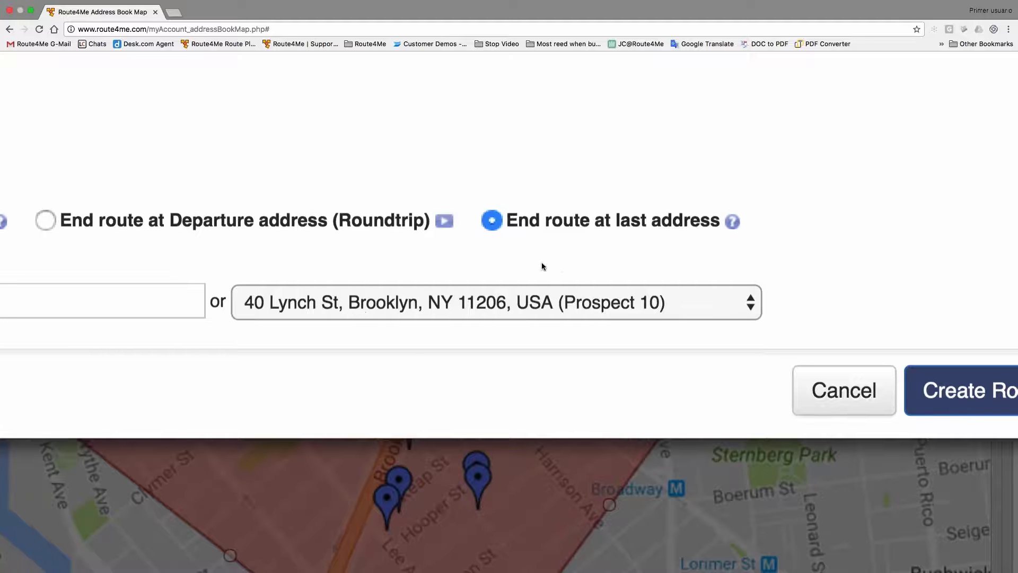
pyautogui.click(557, 309)
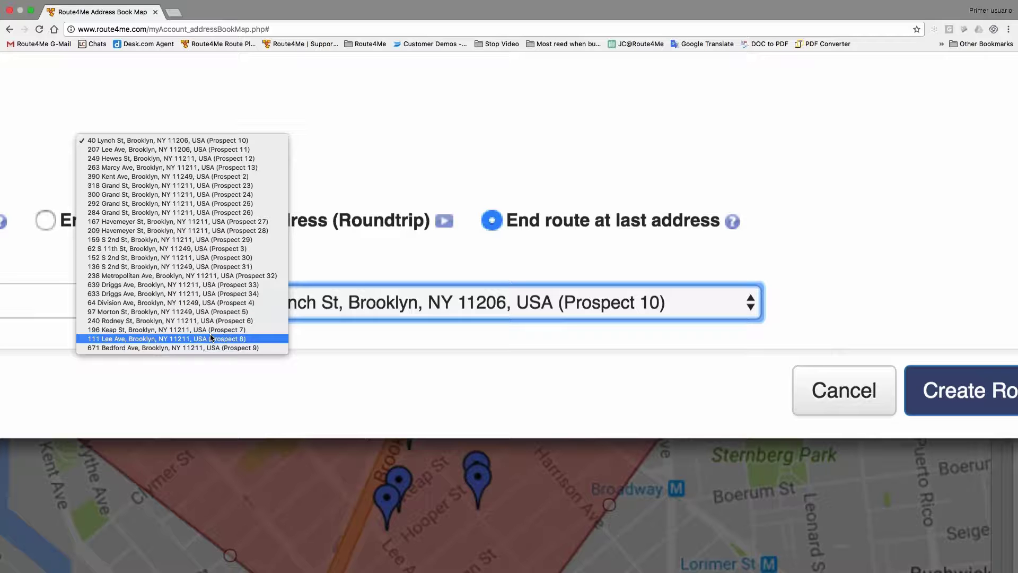
pyautogui.click(342, 271)
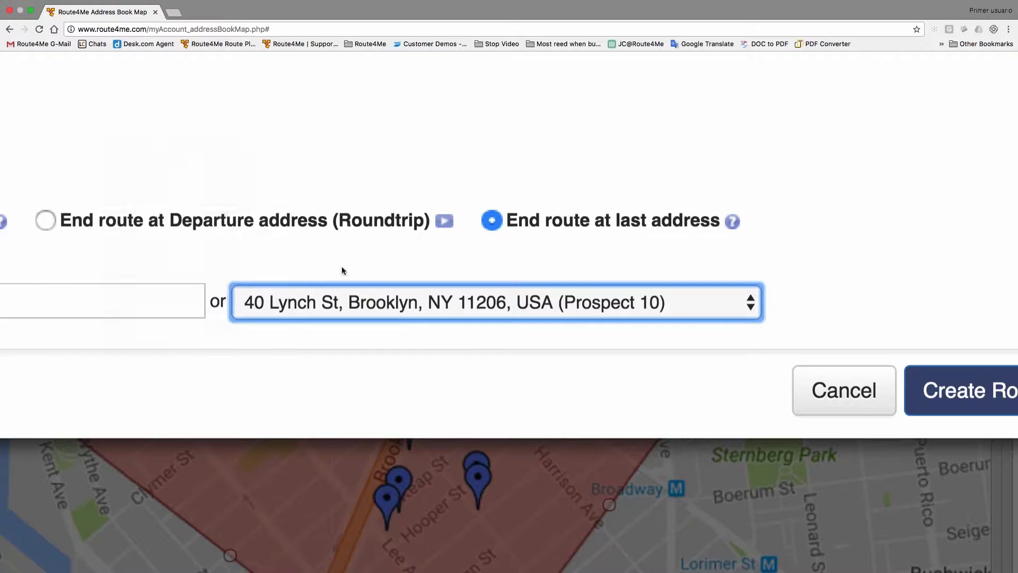
pyautogui.hscroll(-5, 449, 238)
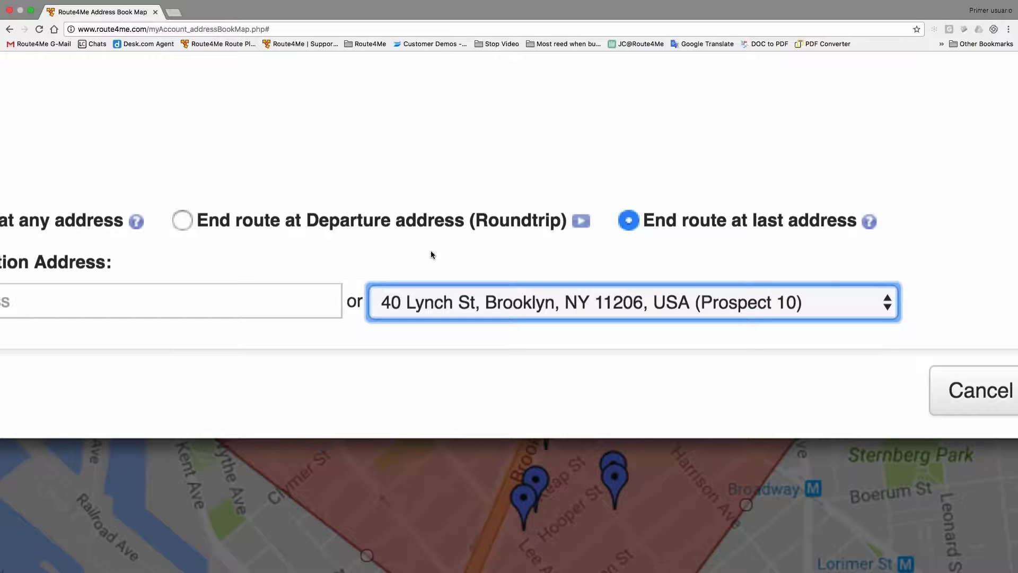
pyautogui.click(264, 223)
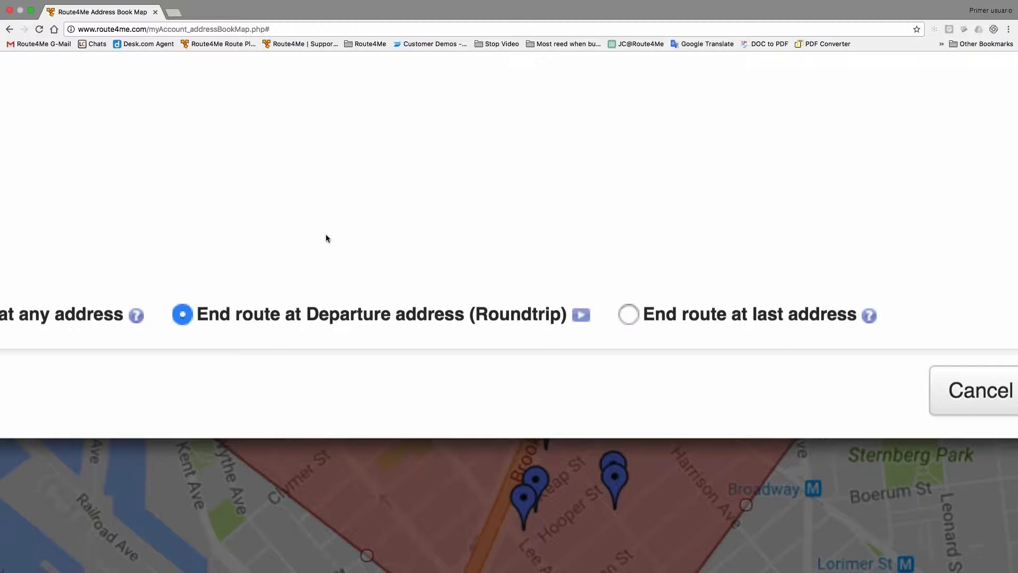
# Set the route to end at any address and create it, skipping the suggested weather-related service and travel time slowdowns
pyautogui.press('super+minus')
pyautogui.press('super+minus')
pyautogui.press('super+minus')
pyautogui.press('super+0')
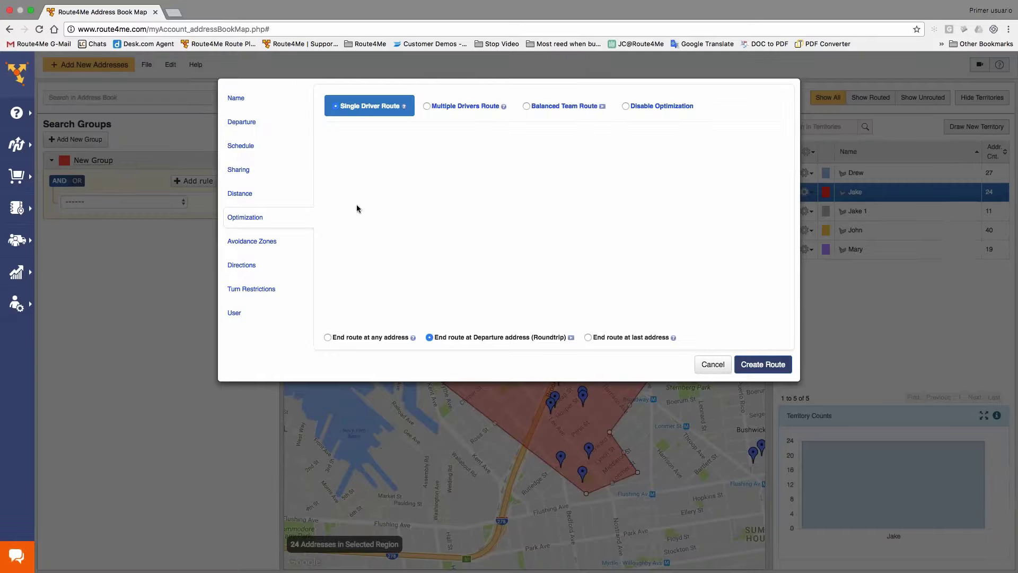
pyautogui.click(361, 338)
pyautogui.click(763, 369)
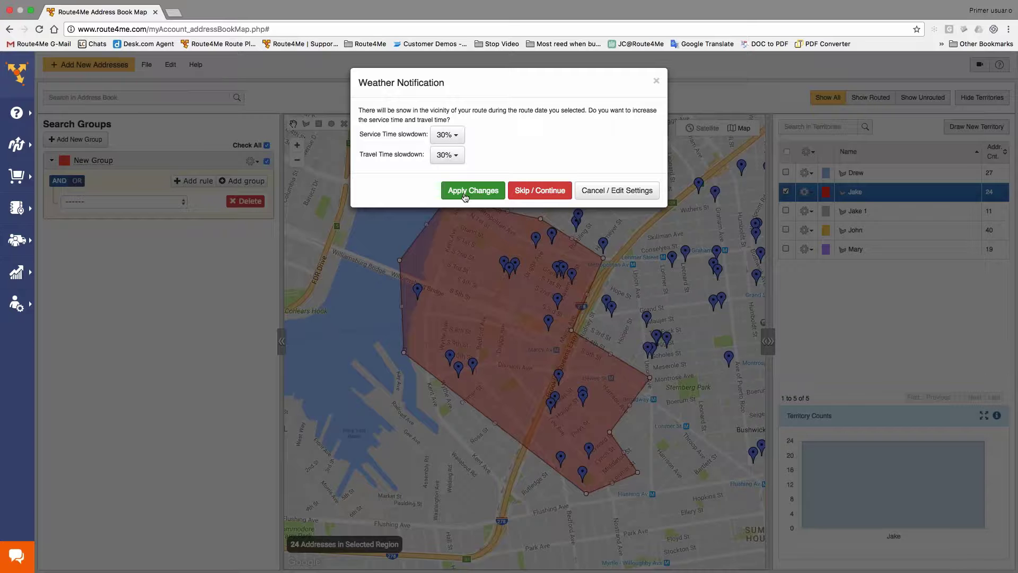
pyautogui.click(546, 194)
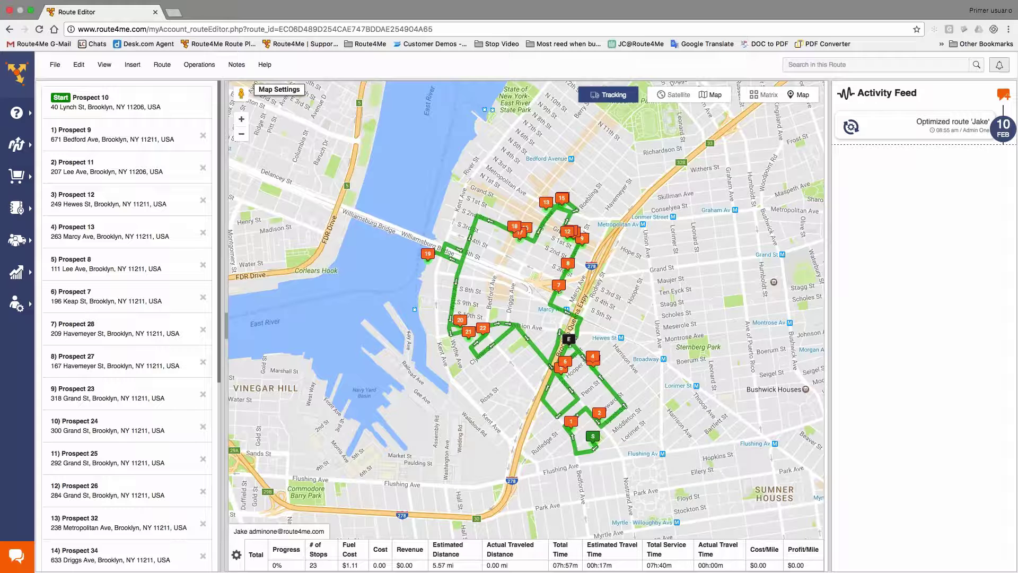
pyautogui.click(136, 72)
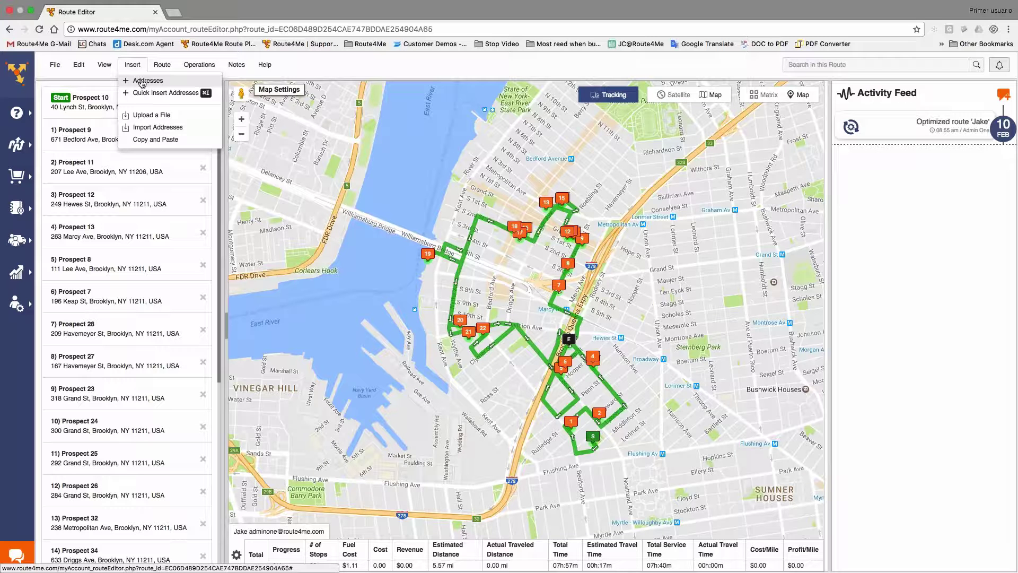
pyautogui.click(161, 64)
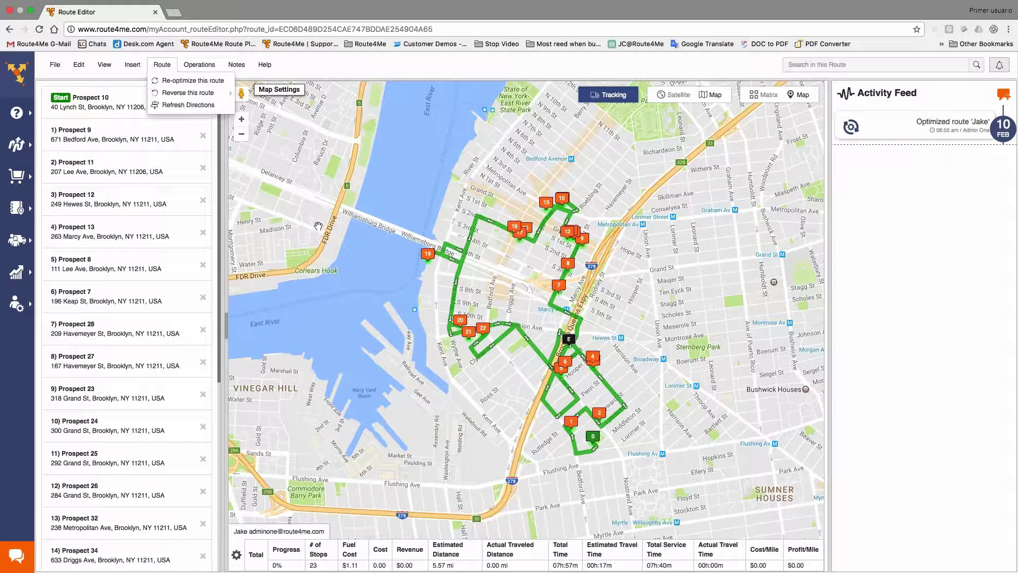
pyautogui.click(318, 227)
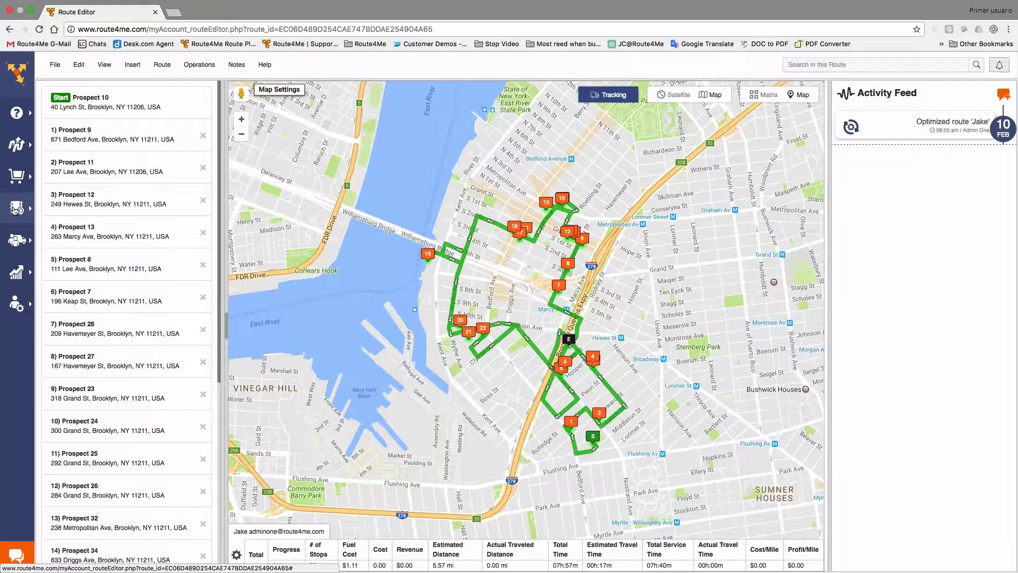
# Return to the Address Book Map and deselect the red territory
pyautogui.click(15, 209)
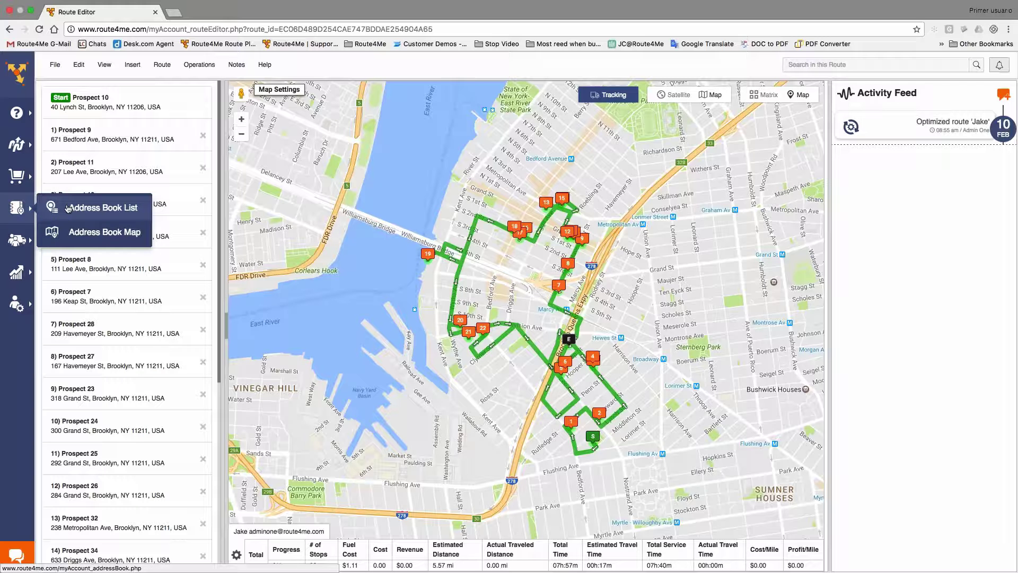
pyautogui.click(91, 234)
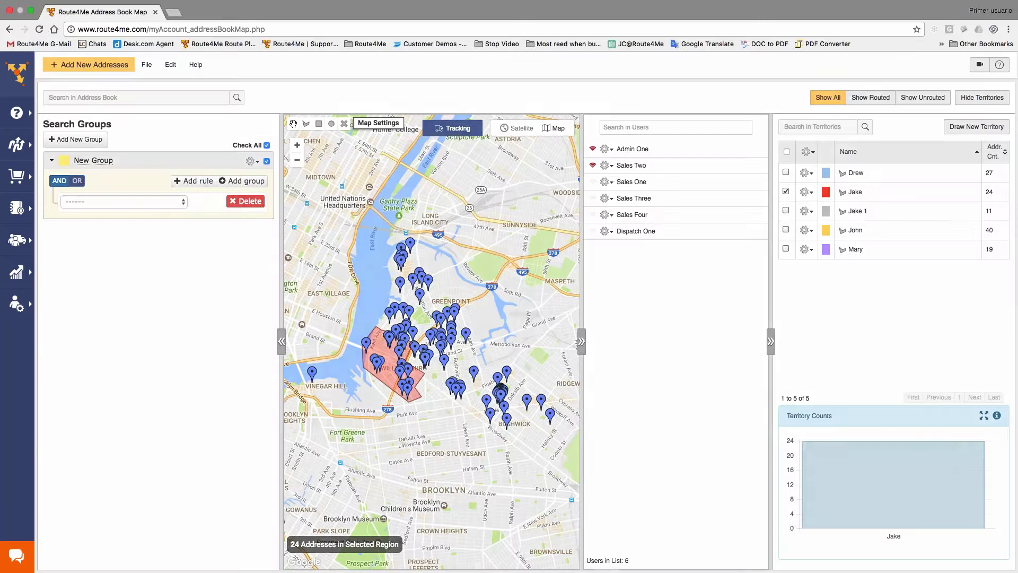
pyautogui.click(786, 192)
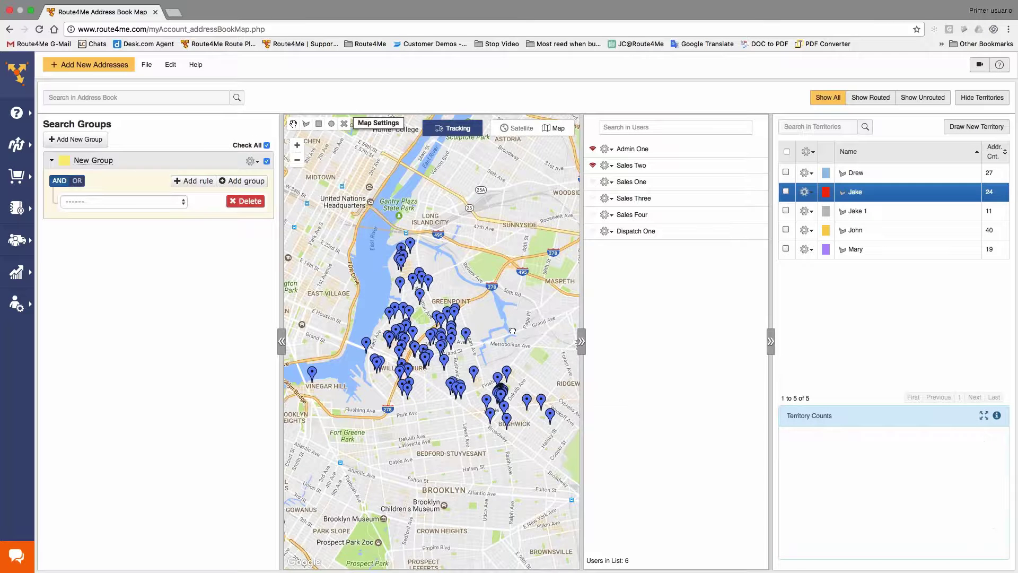
# Open the Prospect 70 address for editing, choose a red map color, and view its time window fields
pyautogui.moveTo(513, 331); pyautogui.dragTo(512, 291)
pyautogui.click(454, 271)
pyautogui.click(465, 295)
pyautogui.rightClick(465, 294)
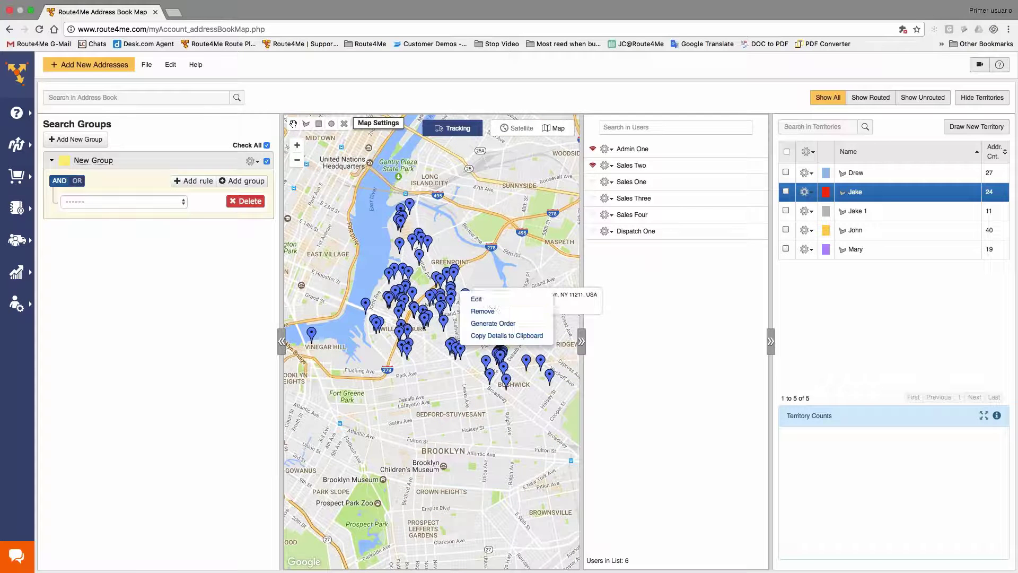
pyautogui.click(492, 303)
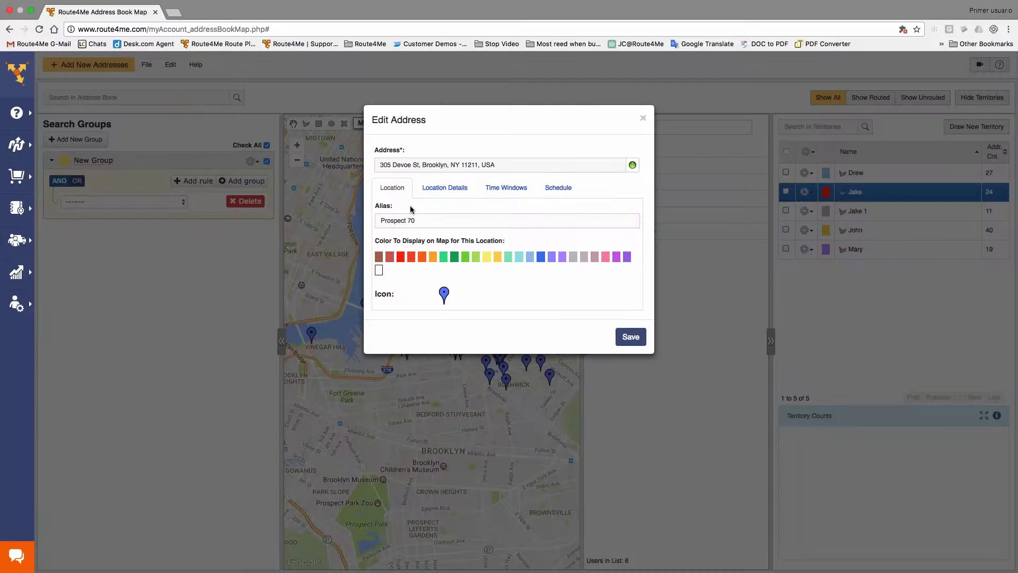
pyautogui.click(411, 257)
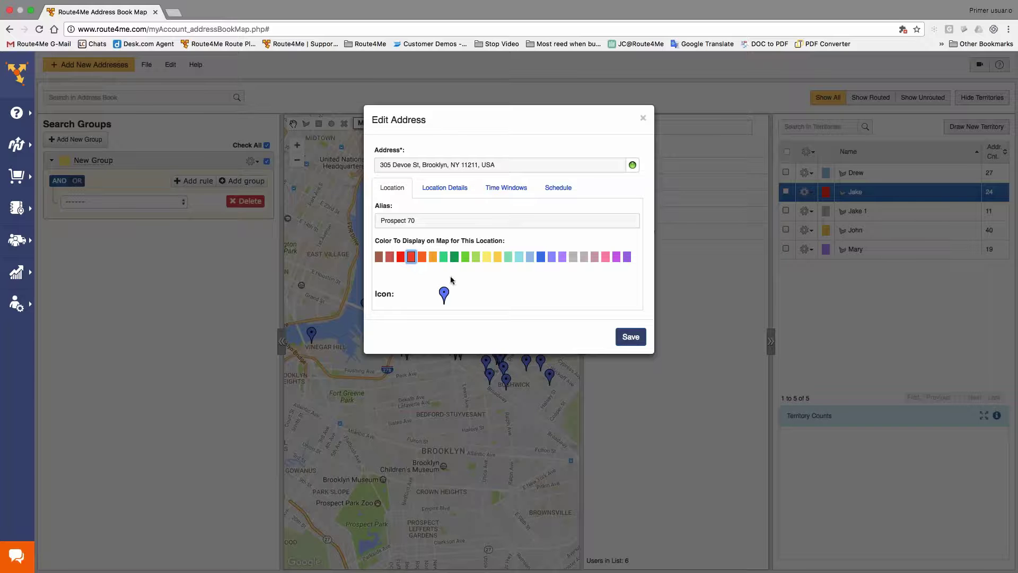
pyautogui.click(501, 194)
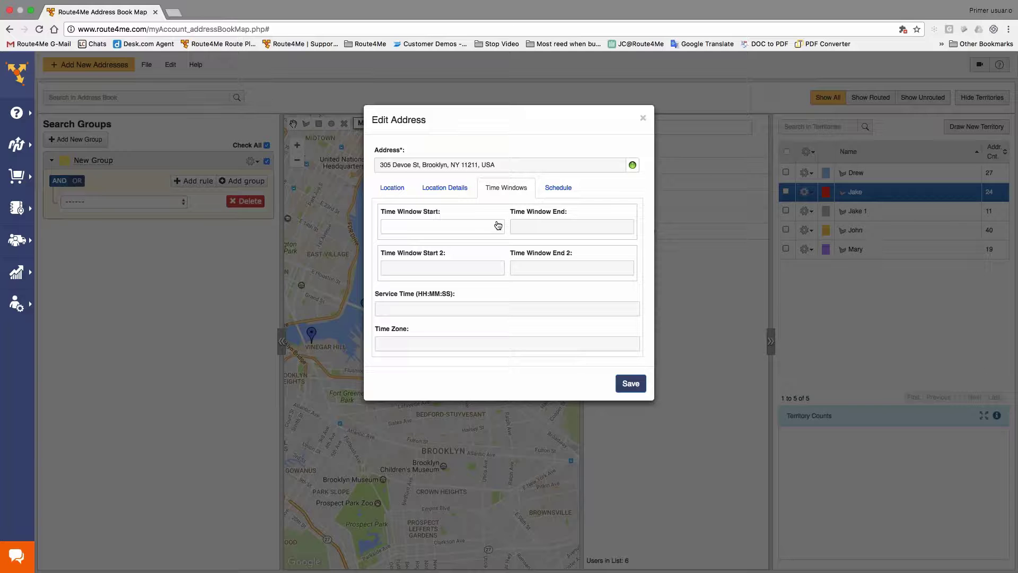
# Add two custom data fields named "last visit" and "contact name" to the Prospect 70 address details
pyautogui.click(446, 190)
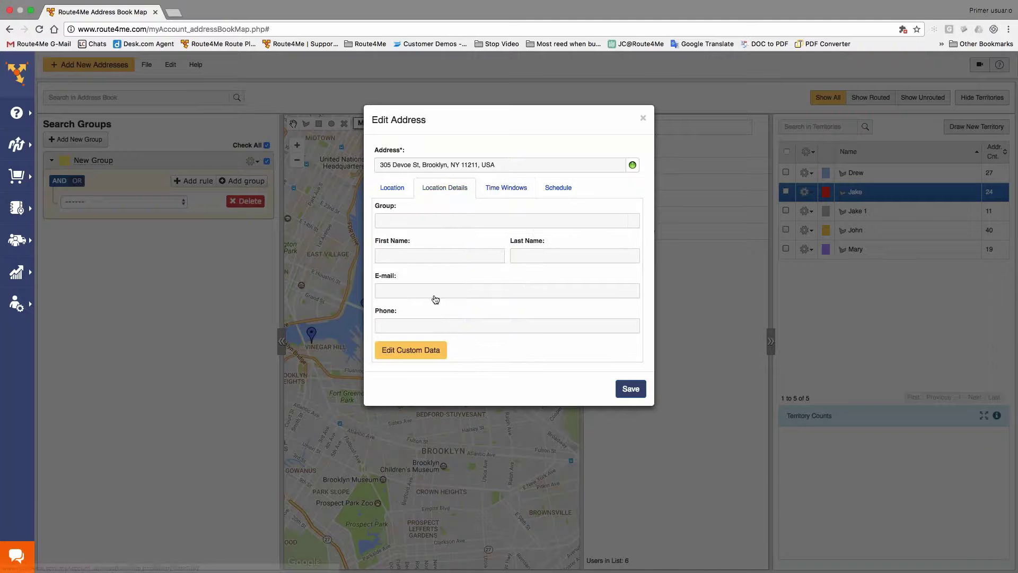
pyautogui.click(434, 353)
pyautogui.click(404, 241)
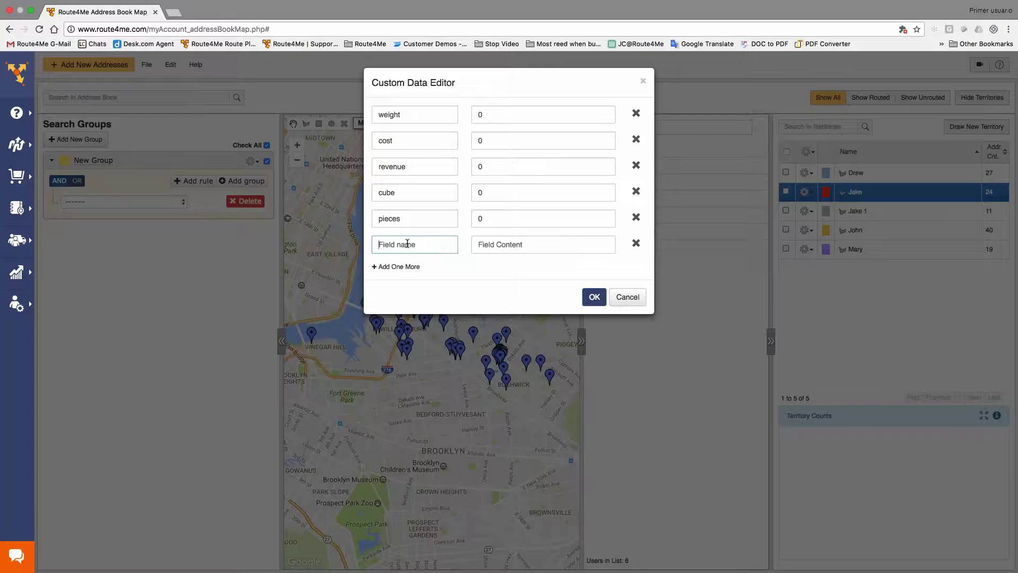
pyautogui.click(435, 245)
pyautogui.write('last visit')
pyautogui.click(453, 265)
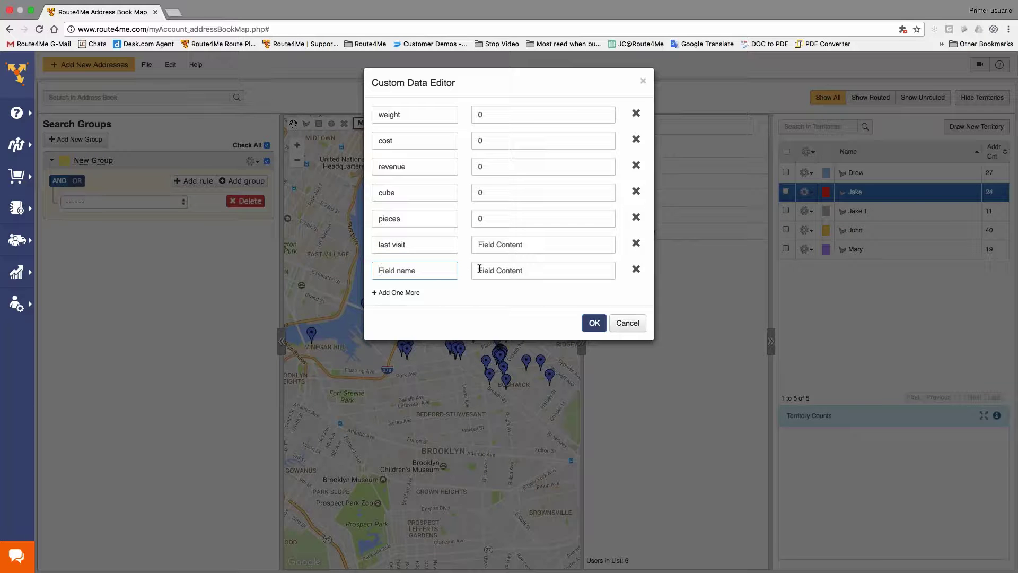
pyautogui.write('contact name')
pyautogui.click(522, 245)
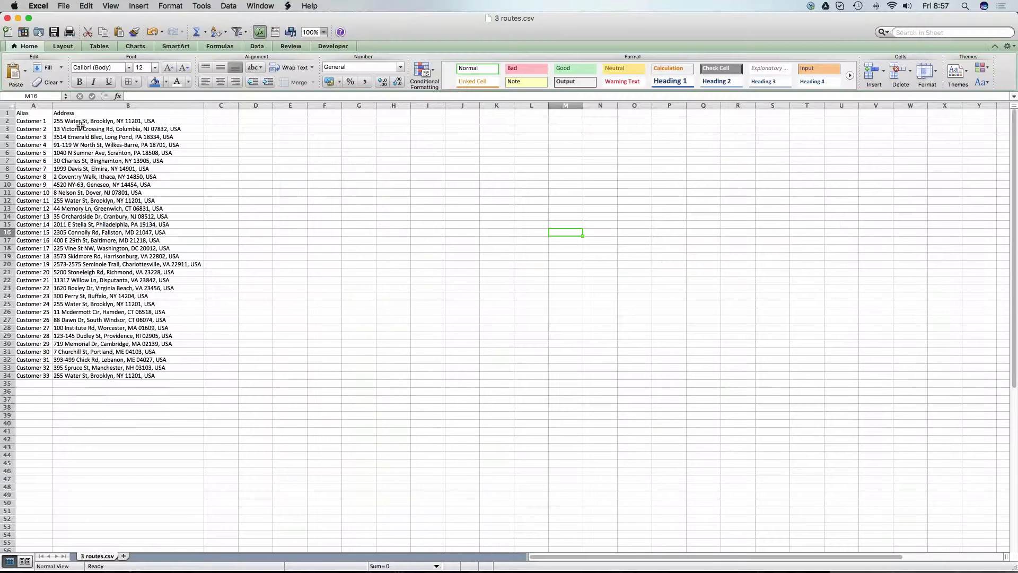
# Switch to the 3 routes.csv spreadsheet in Excel and enter the column headers "phone", "email" and "notes" in C1 to E1
pyautogui.moveTo(79, 125); pyautogui.dragTo(159, 376)
pyautogui.click(224, 113)
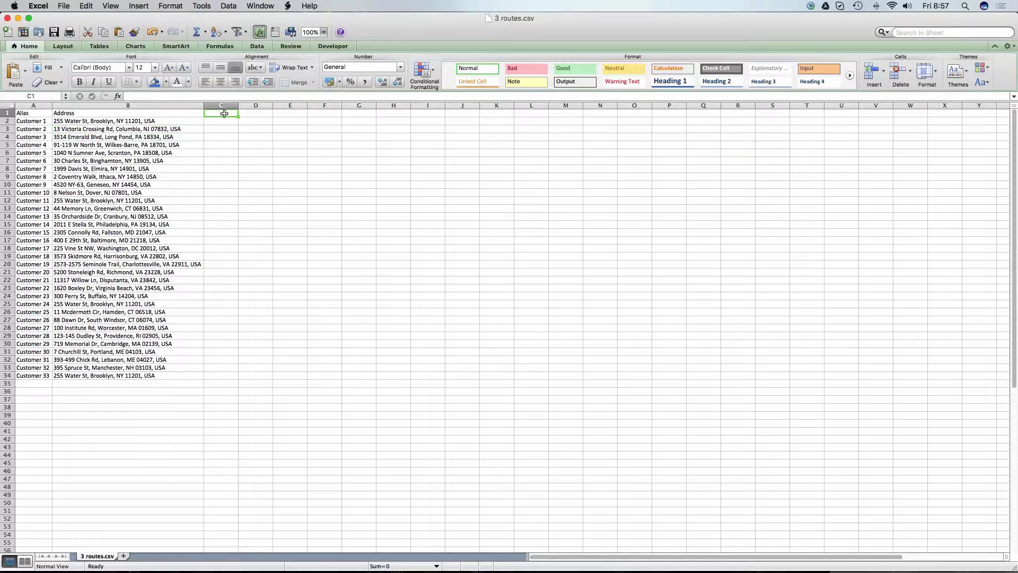
pyautogui.write('phone')
pyautogui.press('Tab')
pyautogui.write('email')
pyautogui.press('Tab')
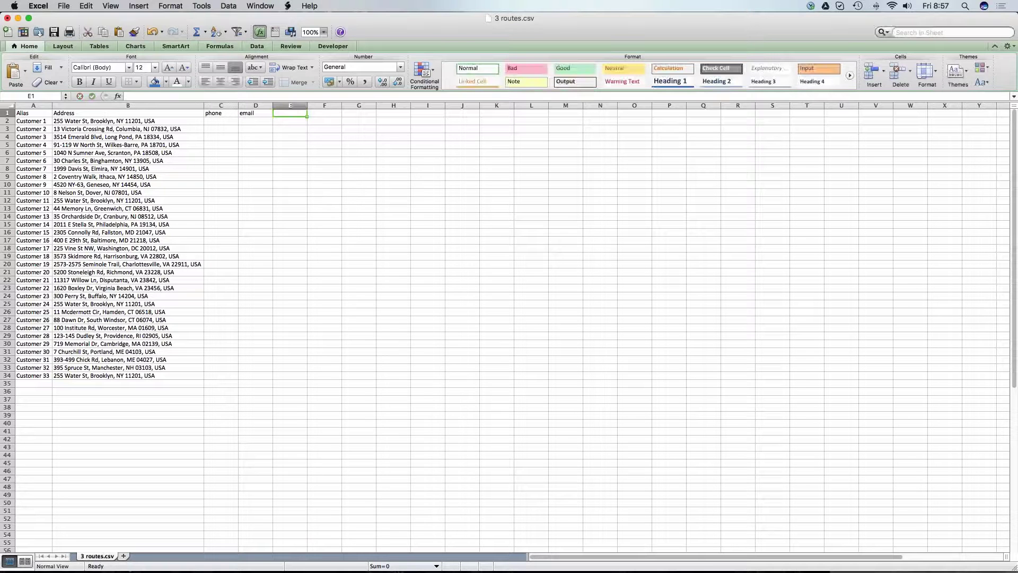
pyautogui.write('notes')
pyautogui.press('Tab')
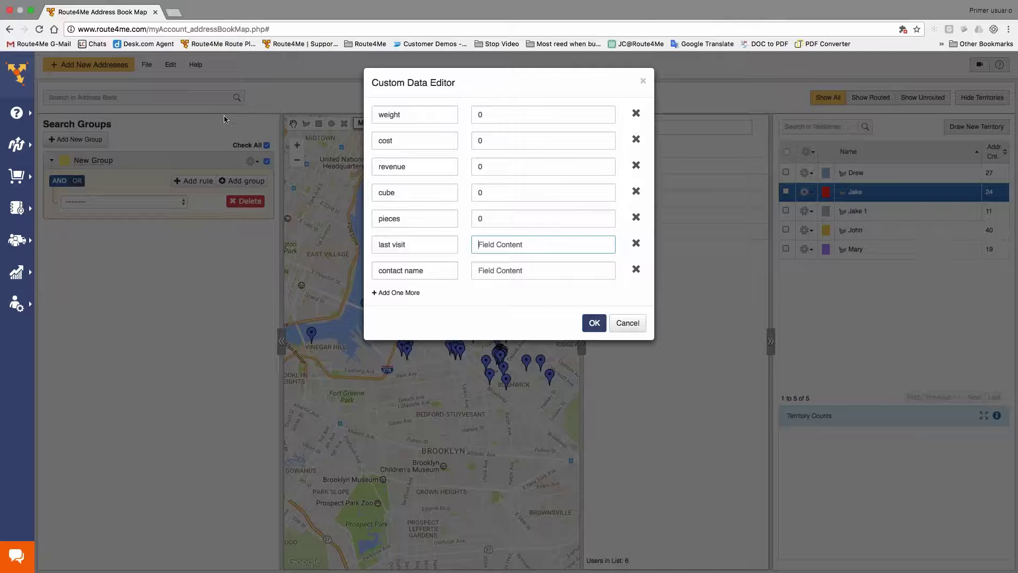
# Switch back to Route4Me and discard the custom data fields added to the address
pyautogui.click(627, 324)
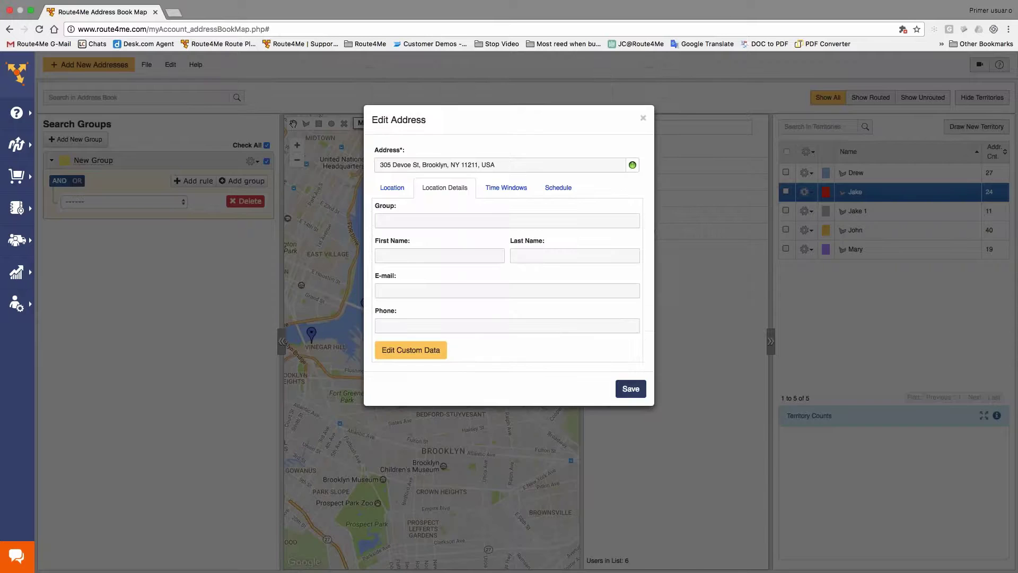